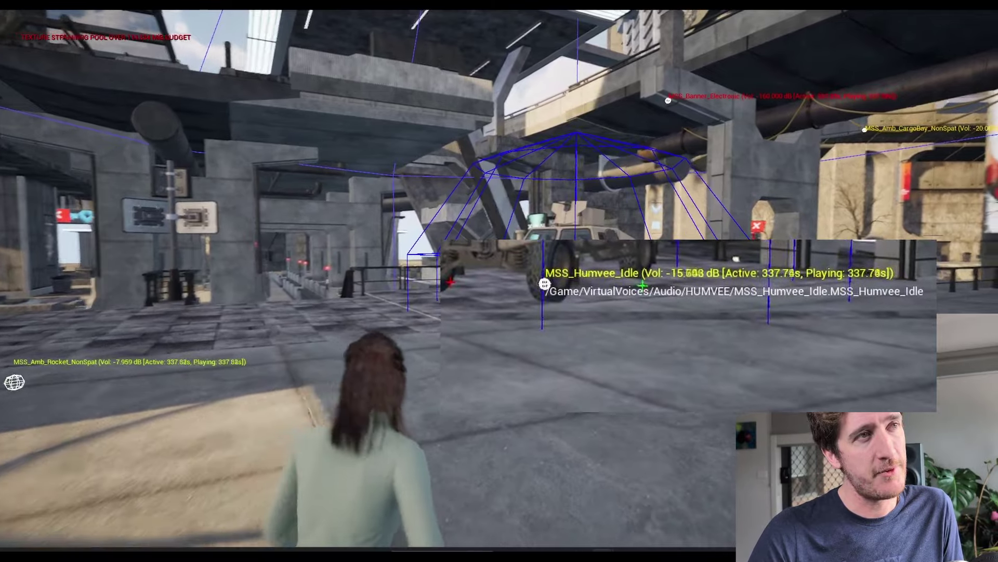
# Step: Run the console command au.3dVisualize.ActiveSounds 2 to label the active sounds with their volume
pyautogui.press('w')
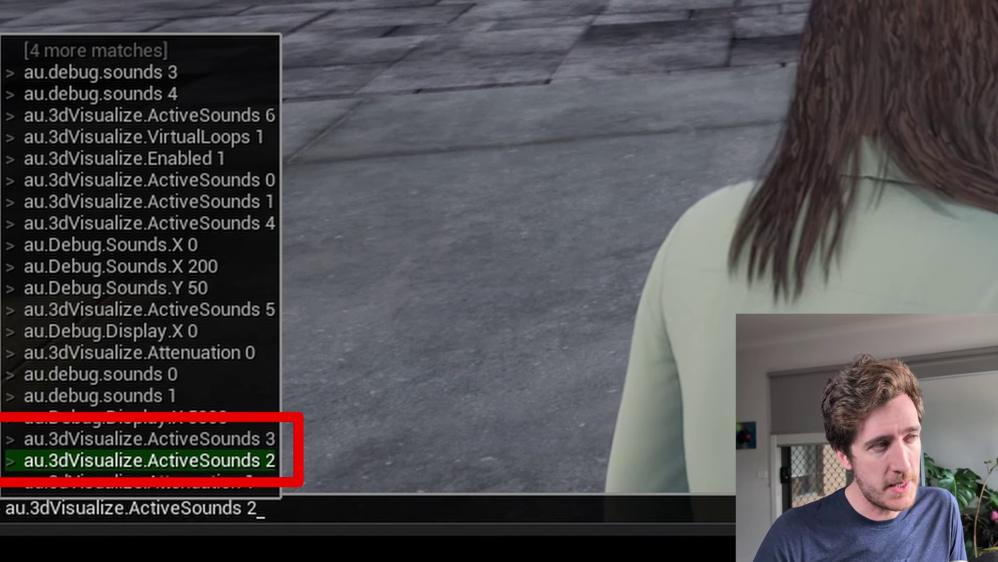
pyautogui.press('Up')
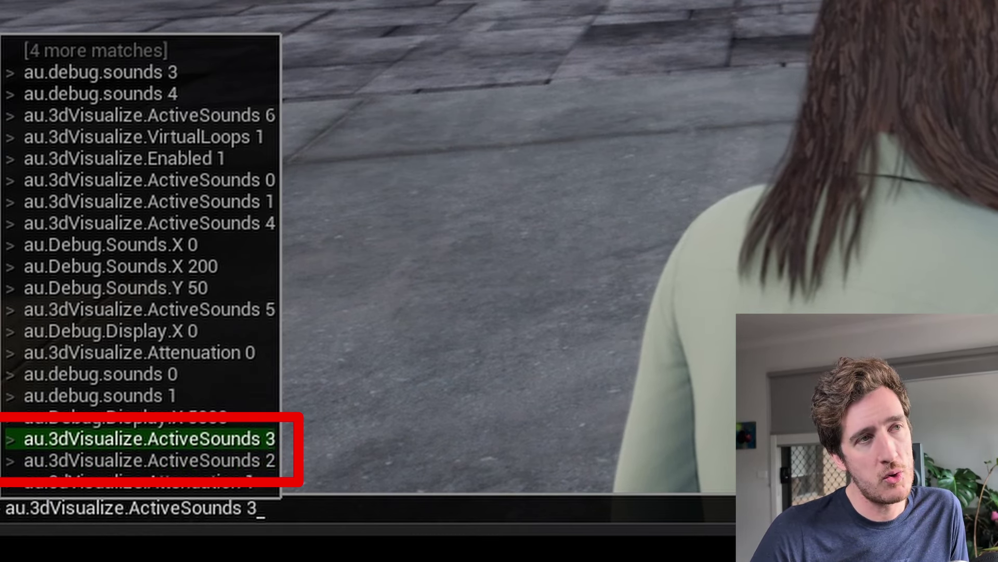
pyautogui.press('Down')
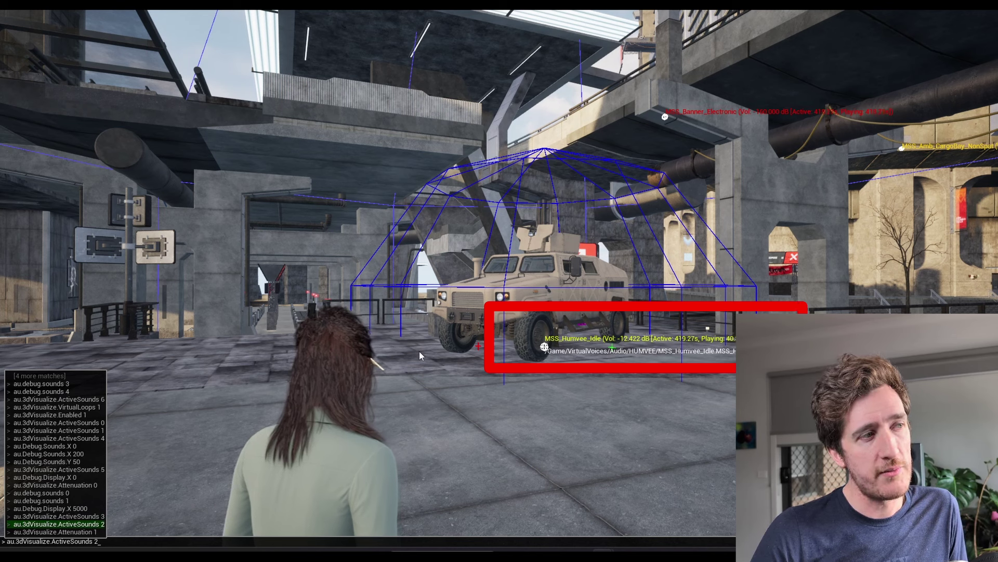
pyautogui.press('Return')
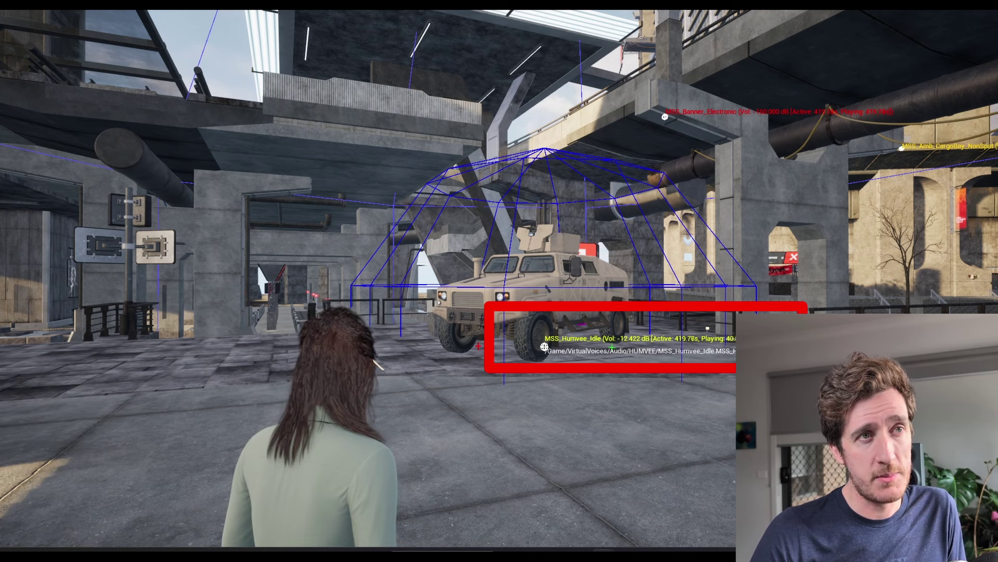
# Step: Run the console command au.3dVisualize.ActiveSounds 3 to label the active sounds with their distance
pyautogui.press('`')
pyautogui.press('Up')
pyautogui.press('Up')
pyautogui.press('Up')
pyautogui.press('Return')
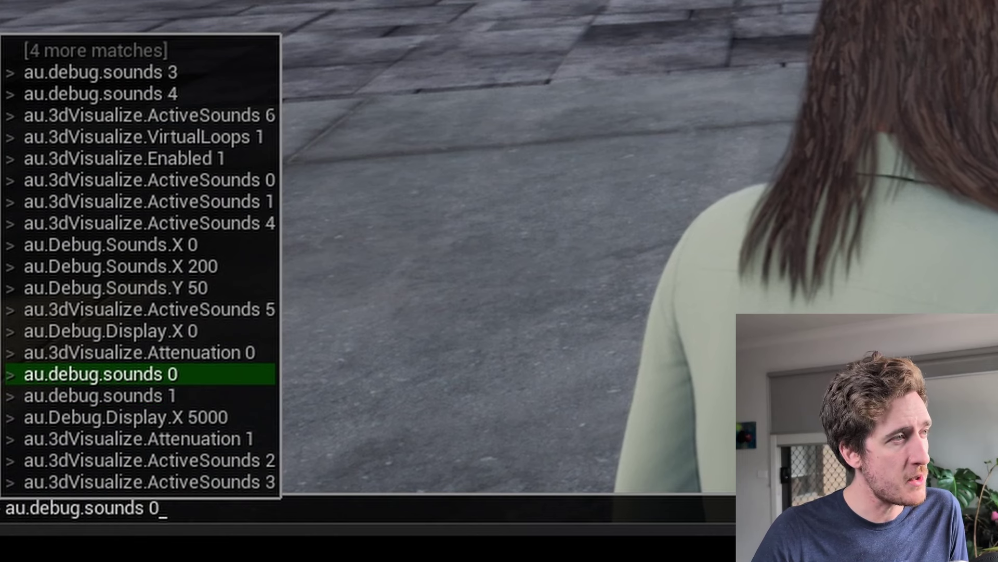
# Step: Run the console command au.Debug.Display.X 299 to bring the active sounds list into view
pyautogui.press('Up')
pyautogui.press('Up')
pyautogui.press('Up')
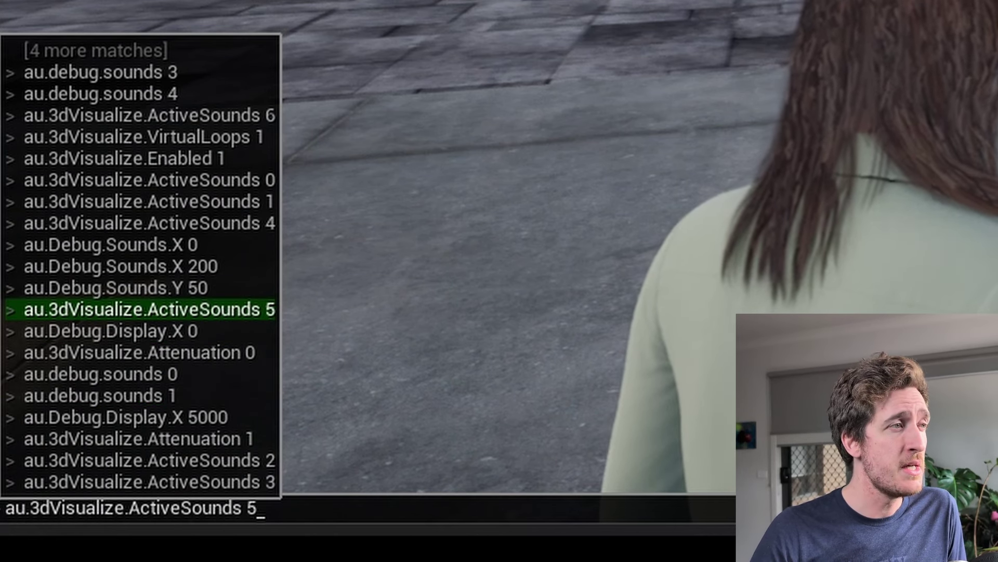
pyautogui.press('Down')
pyautogui.press('Down')
pyautogui.press('Down')
pyautogui.press('Down')
pyautogui.press('Down')
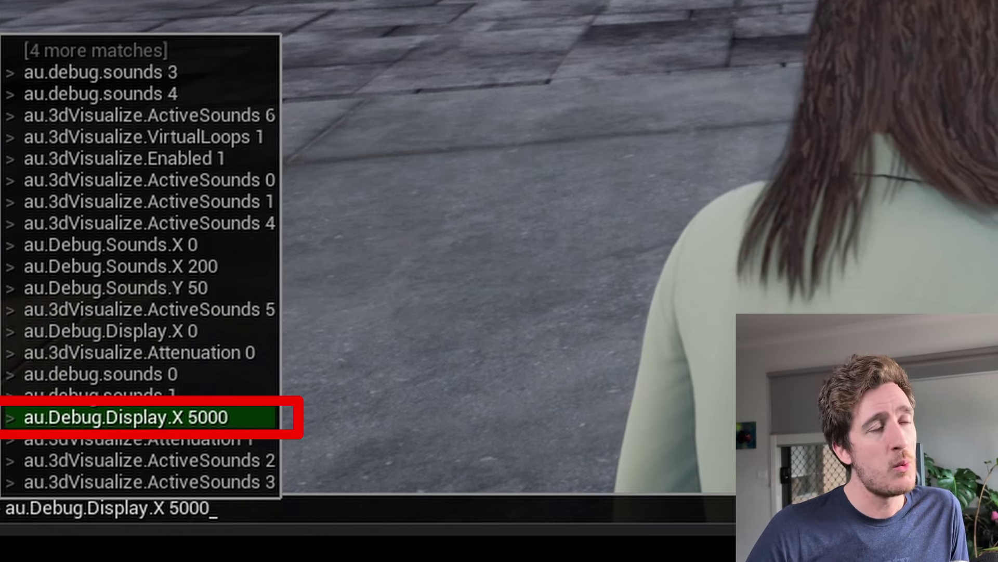
pyautogui.press('BackSpace')
pyautogui.press('BackSpace')
pyautogui.press('BackSpace')
pyautogui.press('BackSpace')
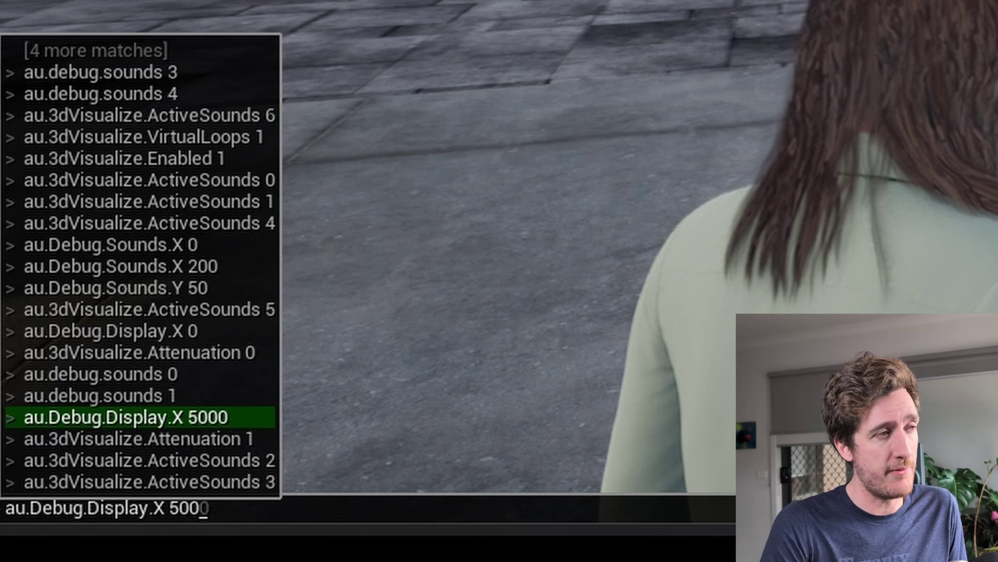
pyautogui.write('299')
pyautogui.press('Return')
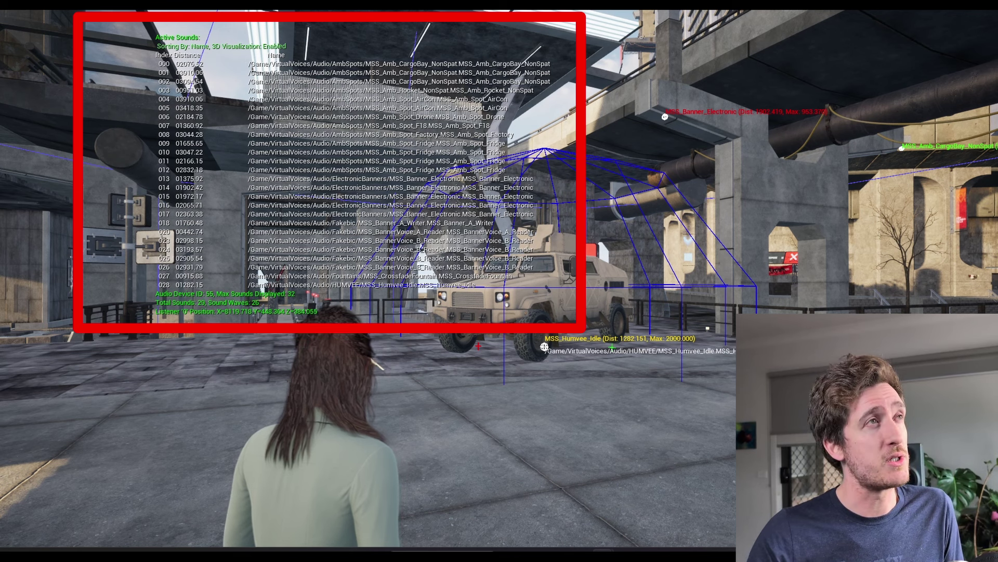
# Step: Run the console command au.Debug.Display.X 5000 to move the active sounds list off screen
pyautogui.press('`')
pyautogui.press('Up')
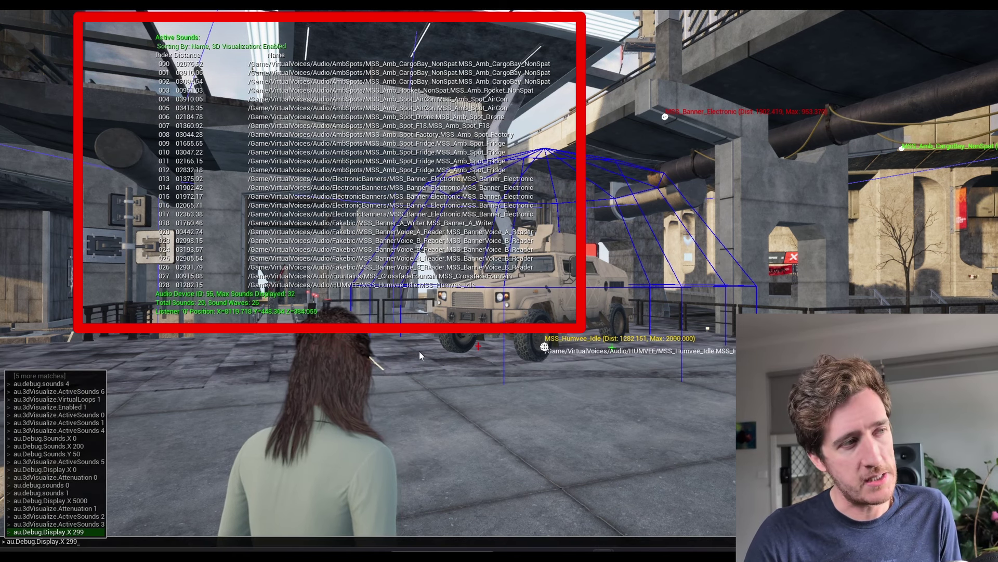
pyautogui.press('BackSpace')
pyautogui.press('BackSpace')
pyautogui.press('BackSpace')
pyautogui.write('500')
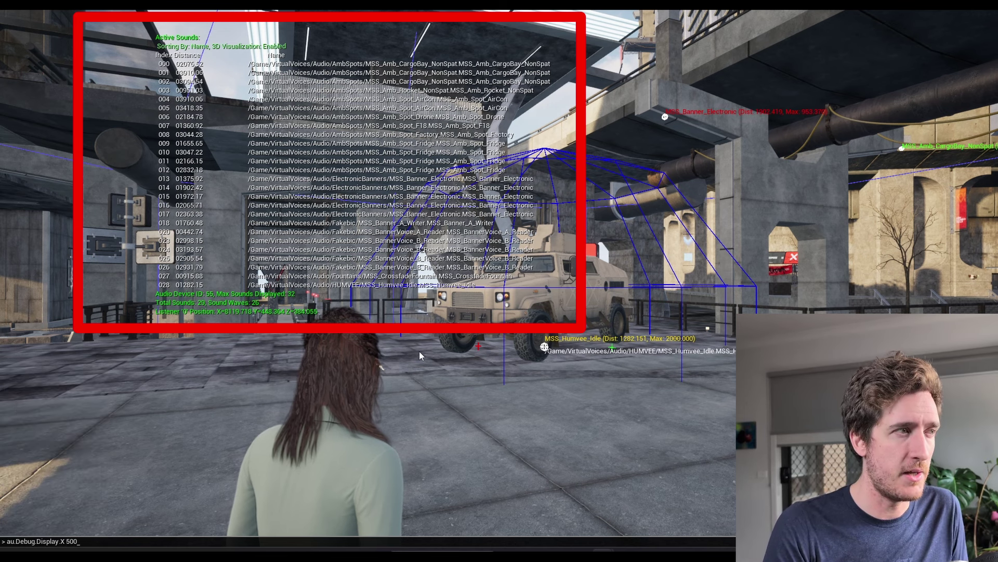
pyautogui.write('0')
pyautogui.press('Return')
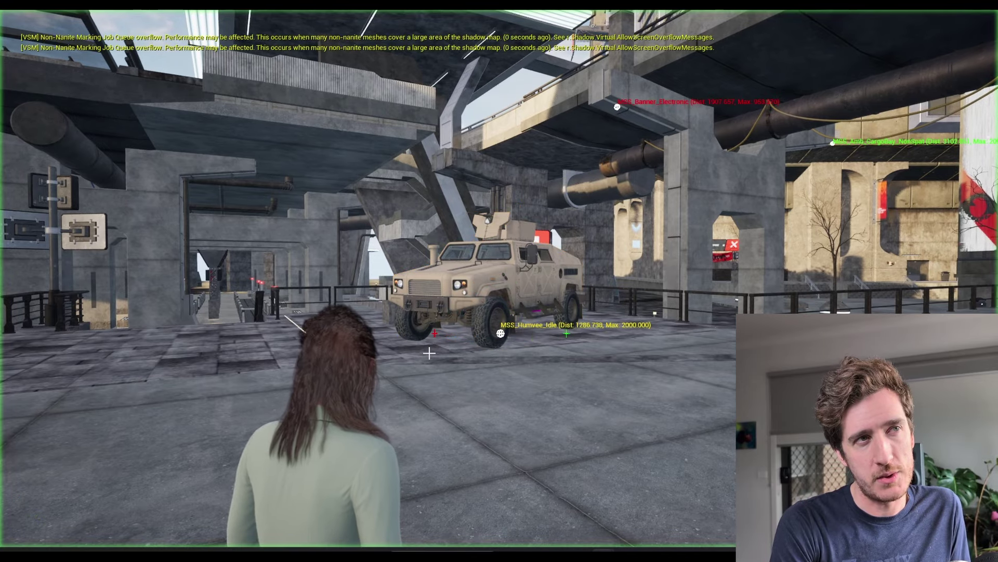
# Step: Run the console command au.3dVisualize.Attenuation 1 to draw the attenuation shapes in the running level
pyautogui.press('`')
pyautogui.press('Up')
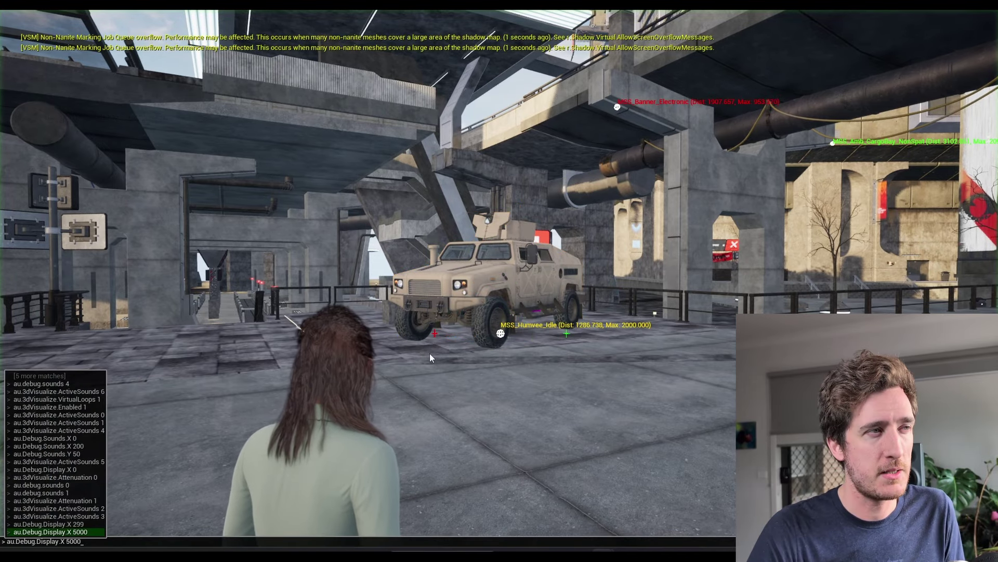
pyautogui.press('Up')
pyautogui.press('Up')
pyautogui.press('Up')
pyautogui.press('Up')
pyautogui.press('Return')
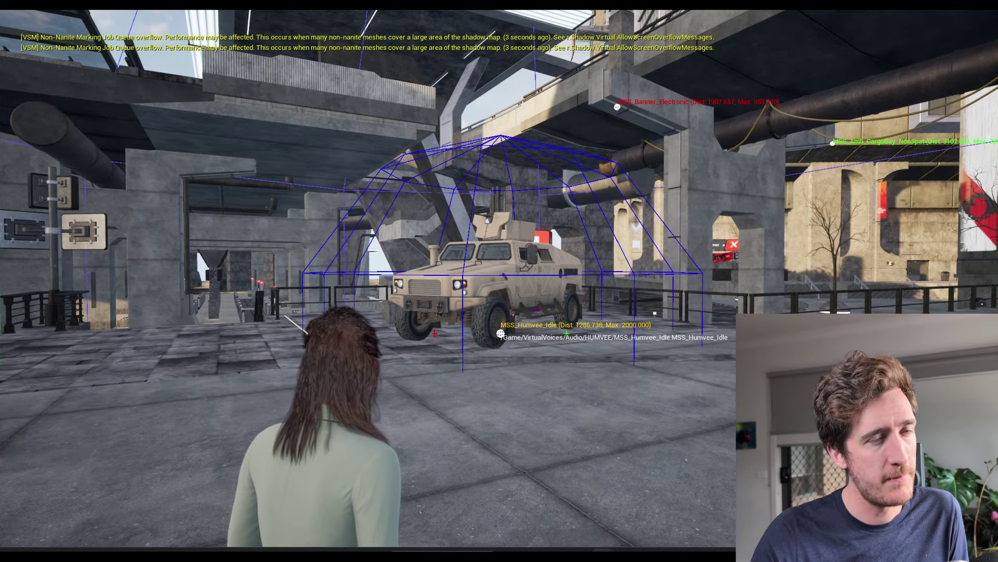
# Step: Leave the fullscreen play view, free the mouse cursor and bring the asset editor window with ATT_Humvee forward
pyautogui.press('F11')
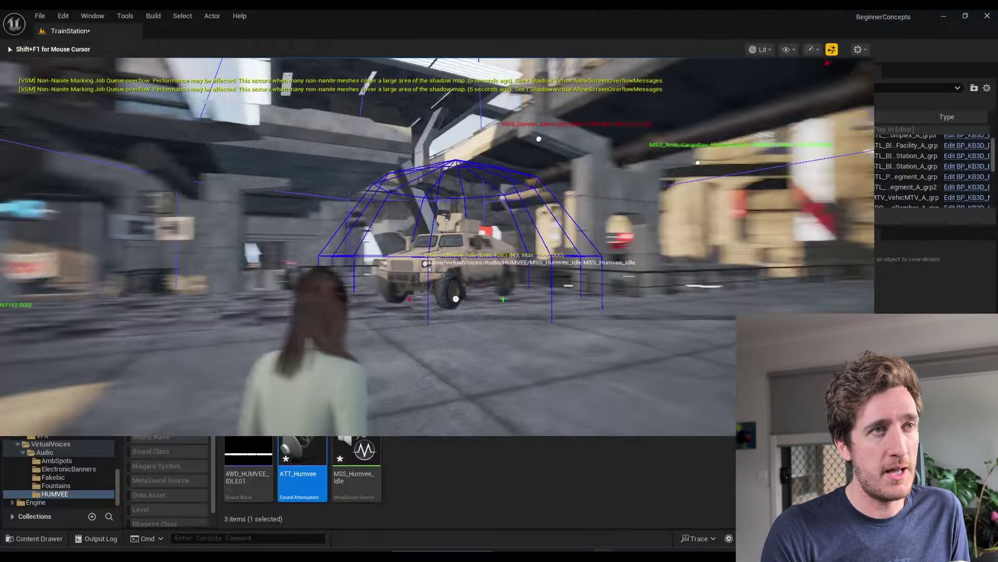
pyautogui.hotkey('shift', 'F1')
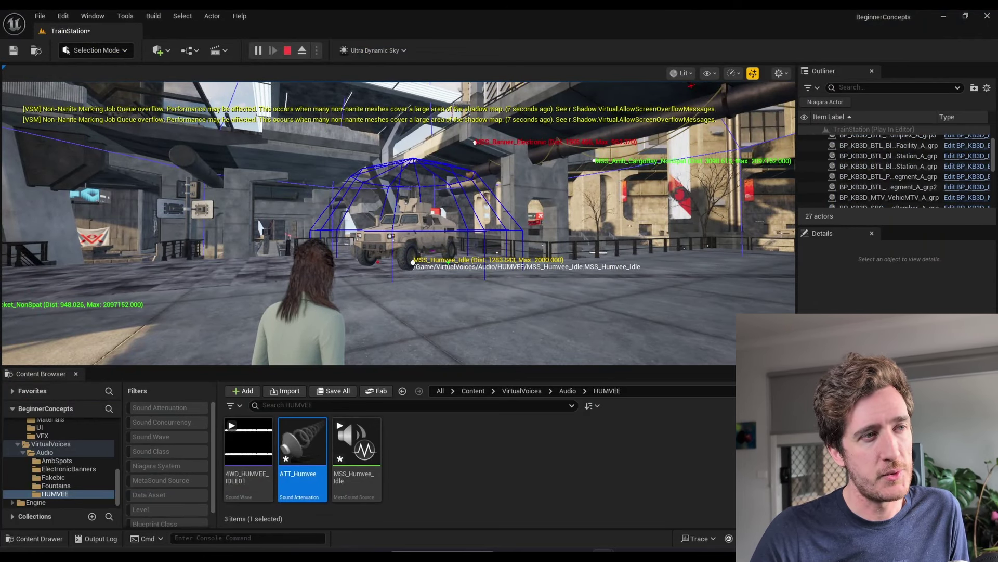
pyautogui.hotkey('alt', 'Tab')
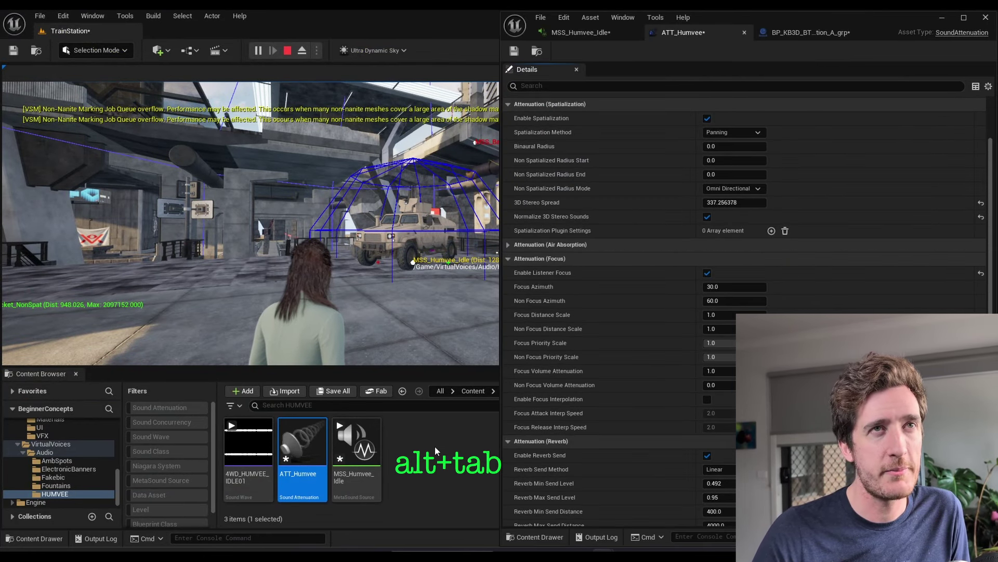
# Step: Open the MSS_Humvee_Idle MetaSound and make sure Enable Attenuation Debug is on in its developer settings
pyautogui.doubleClick(363, 480)
pyautogui.scroll(8, 589, 352)
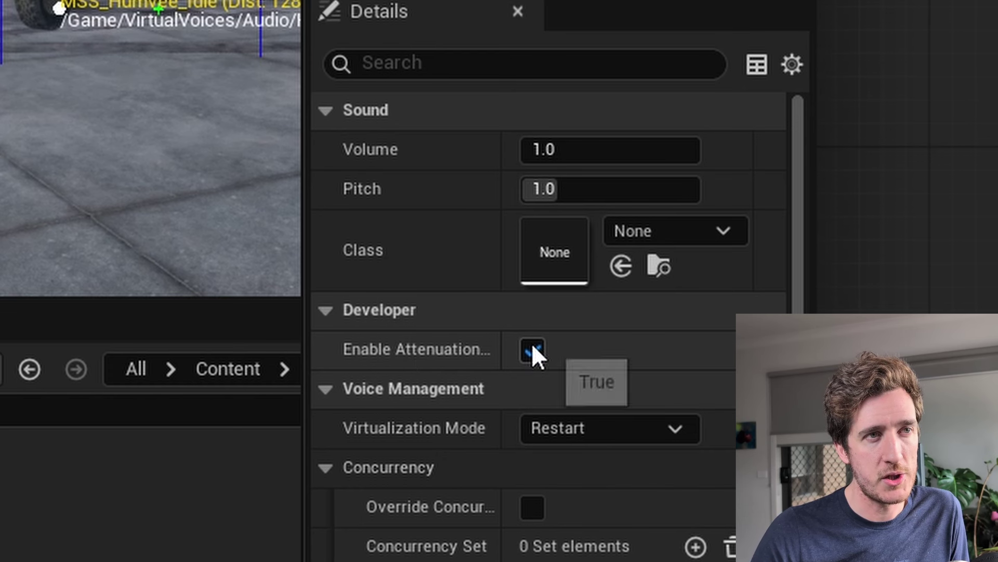
pyautogui.moveTo(211, 370); pyautogui.dragTo(189, 370)
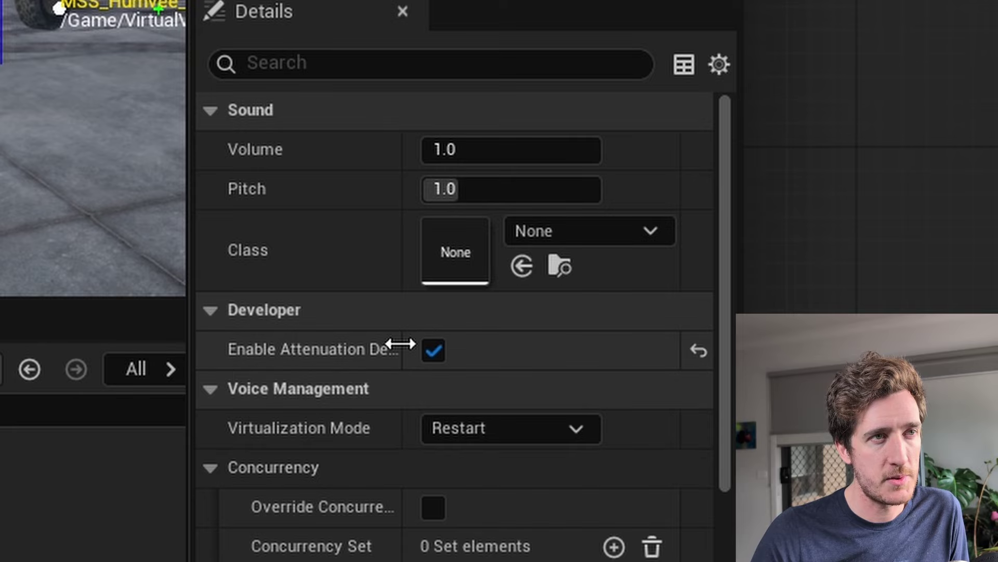
pyautogui.moveTo(401, 343)
pyautogui.mouseDown()
pyautogui.moveTo(522, 312)
pyautogui.moveTo(443, 335)
pyautogui.mouseUp()
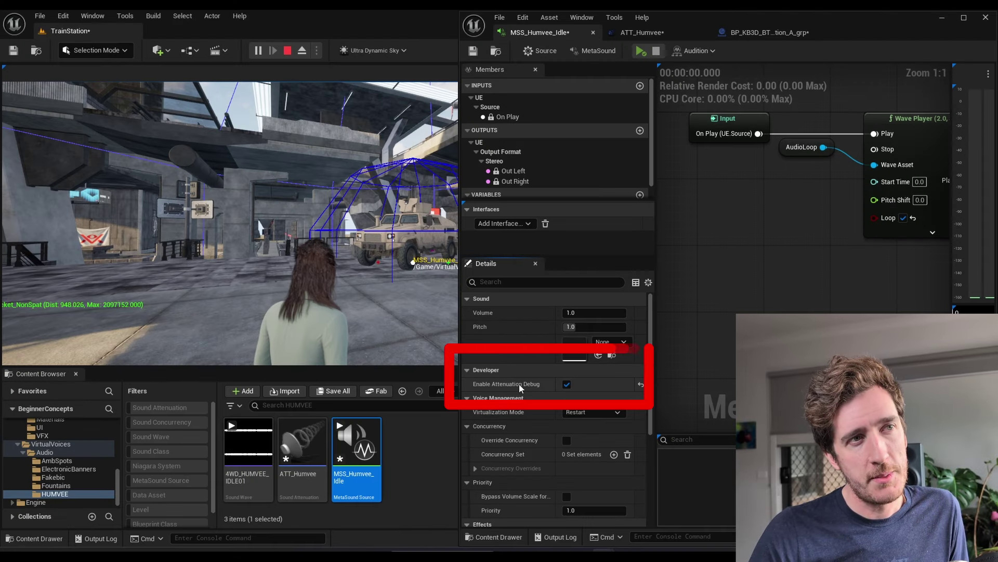
pyautogui.click(566, 385)
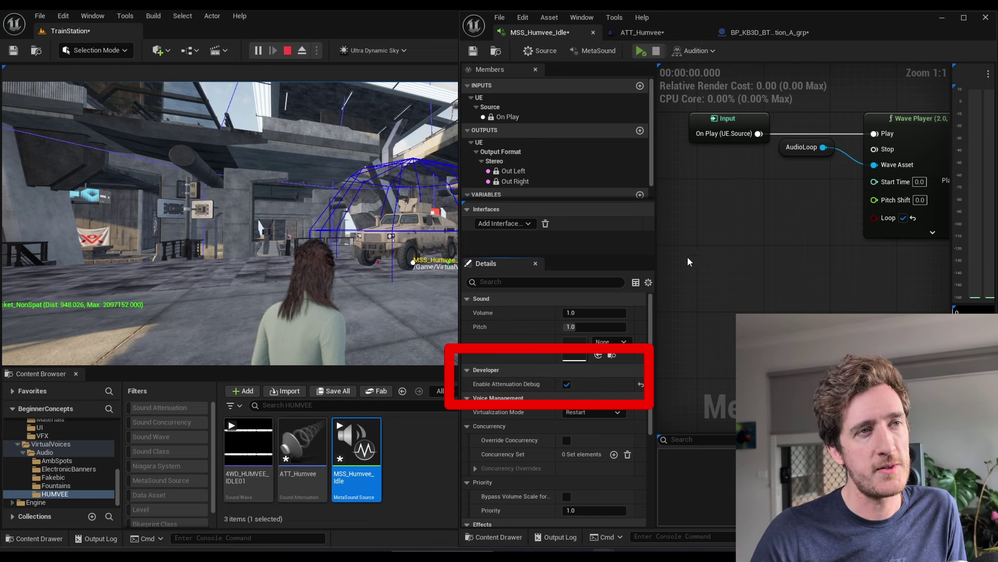
# Step: Examine the MetaSound's attenuation settings assignment and the wave player's stereo output connections
pyautogui.scroll(-5, 513, 385)
pyautogui.scroll(-1, 514, 386)
pyautogui.moveTo(933, 255); pyautogui.dragTo(661, 300, button='right')
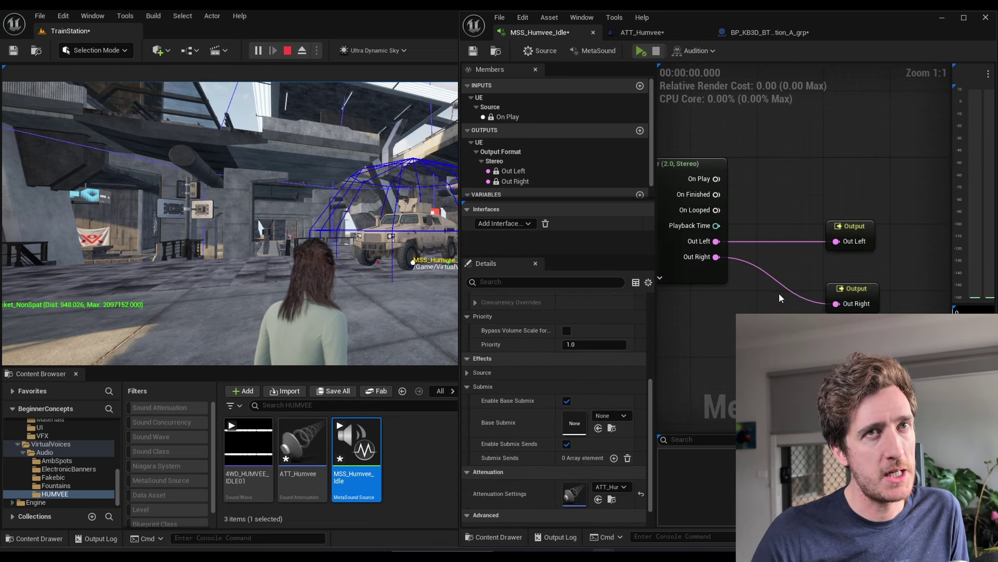
pyautogui.moveTo(741, 242); pyautogui.dragTo(887, 265, button='right')
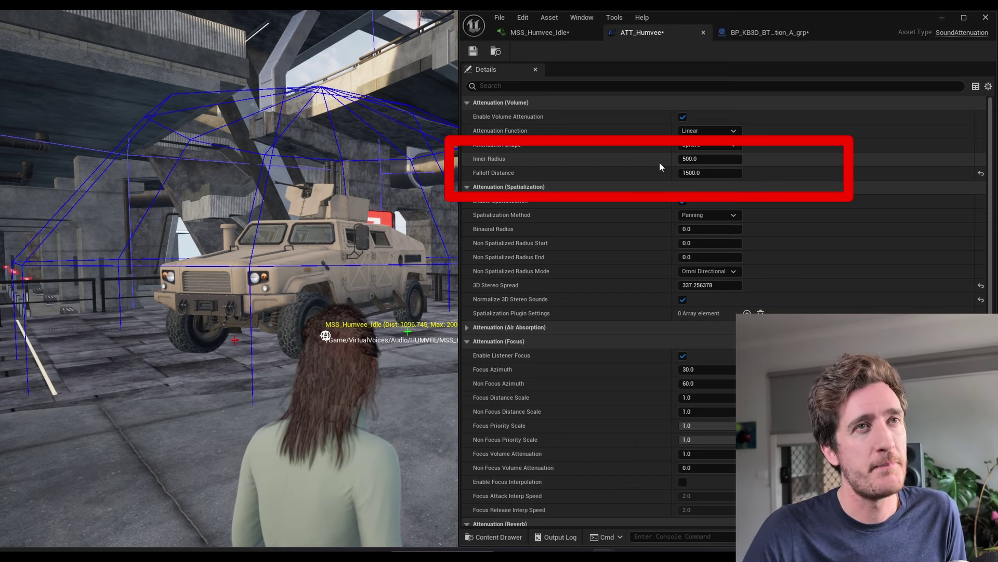
# Step: Walk the character toward the Humvee in the running level and view the attenuation function choices in ATT_Humvee
pyautogui.click(323, 314)
pyautogui.press('w')
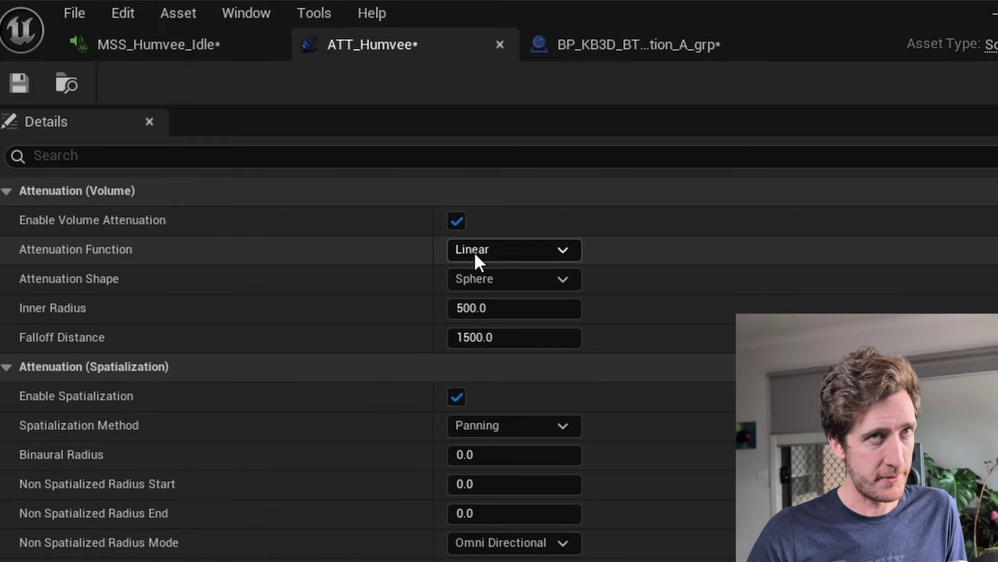
pyautogui.click(473, 251)
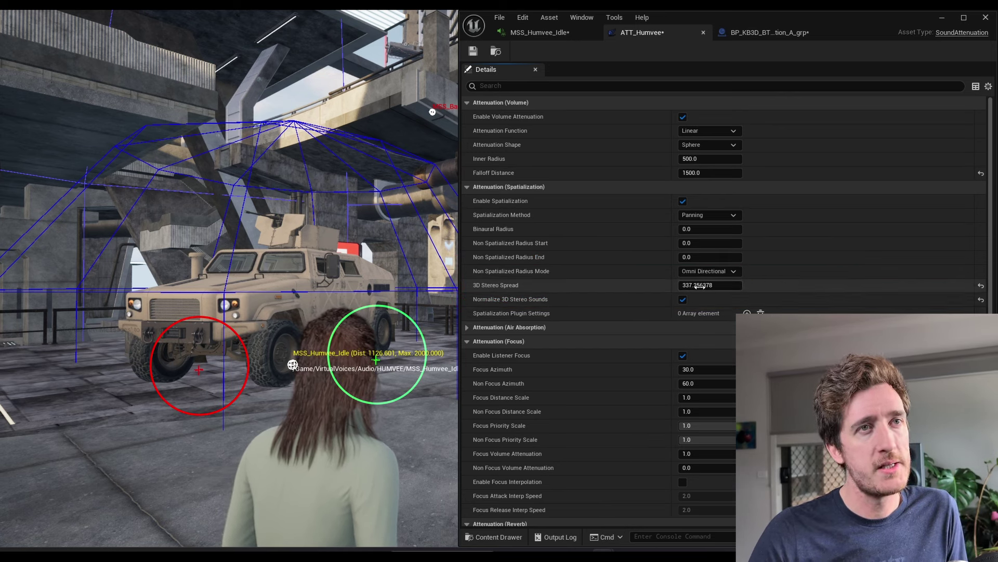
# Step: Raise the 3D Stereo Spread in ATT_Humvee to about 616 and collapse the Spatialization settings
pyautogui.moveTo(710, 285); pyautogui.dragTo(694, 285)
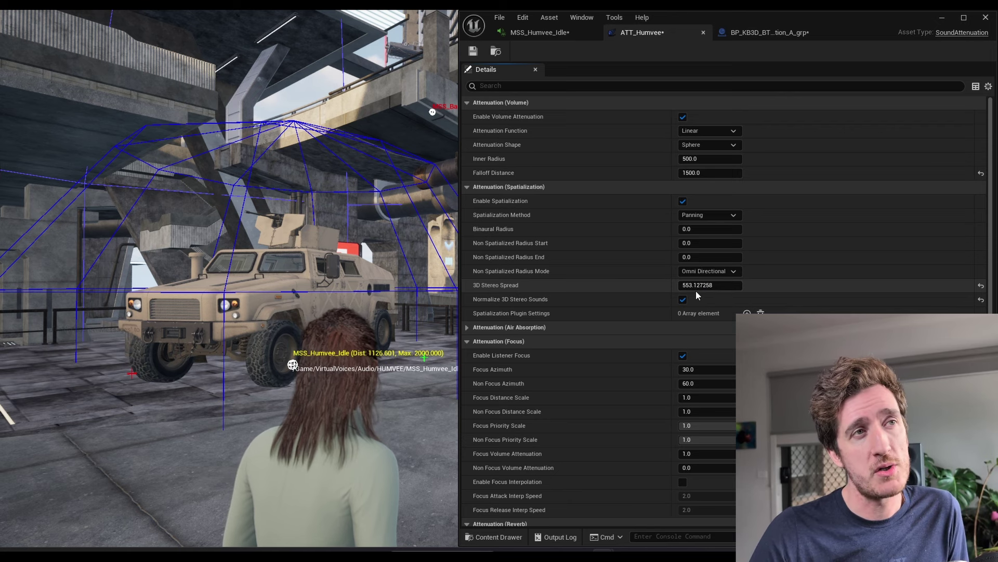
pyautogui.moveTo(699, 285); pyautogui.dragTo(730, 284)
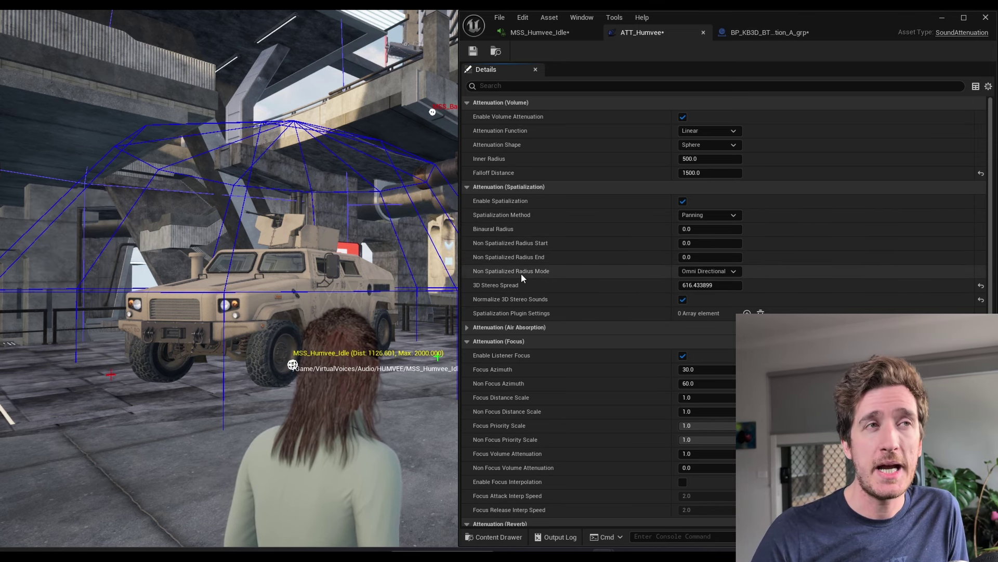
pyautogui.click(484, 186)
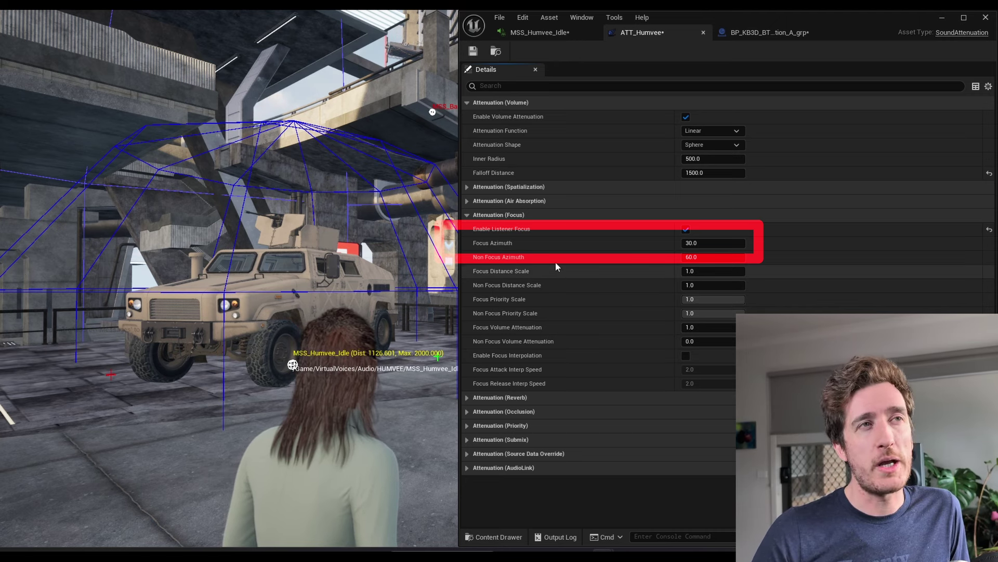
# Step: Try the listener focus in the running level, and set Non Focus Distance Scale and Non Focus Volume Attenuation to 0.2
pyautogui.moveTo(502, 247)
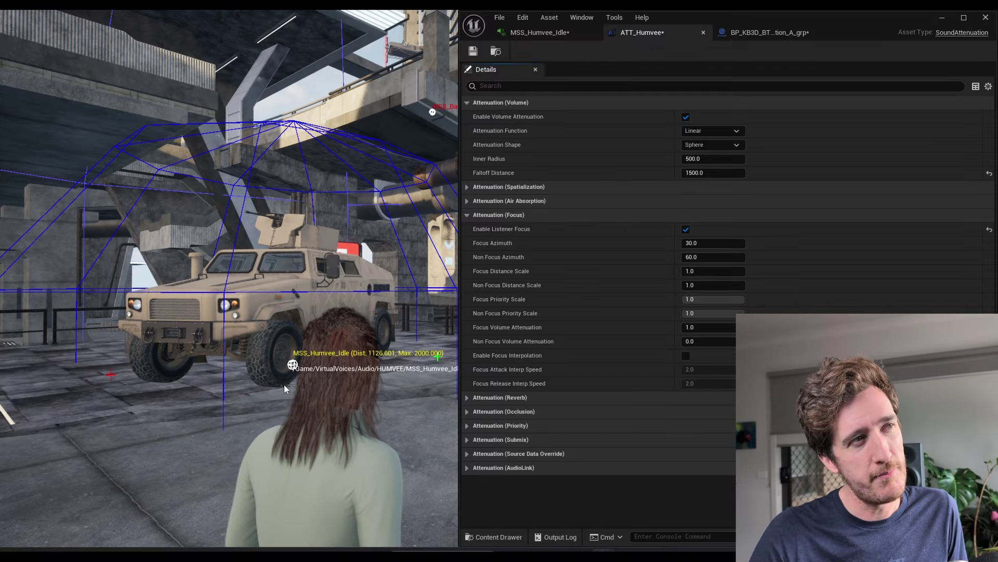
pyautogui.click(284, 385)
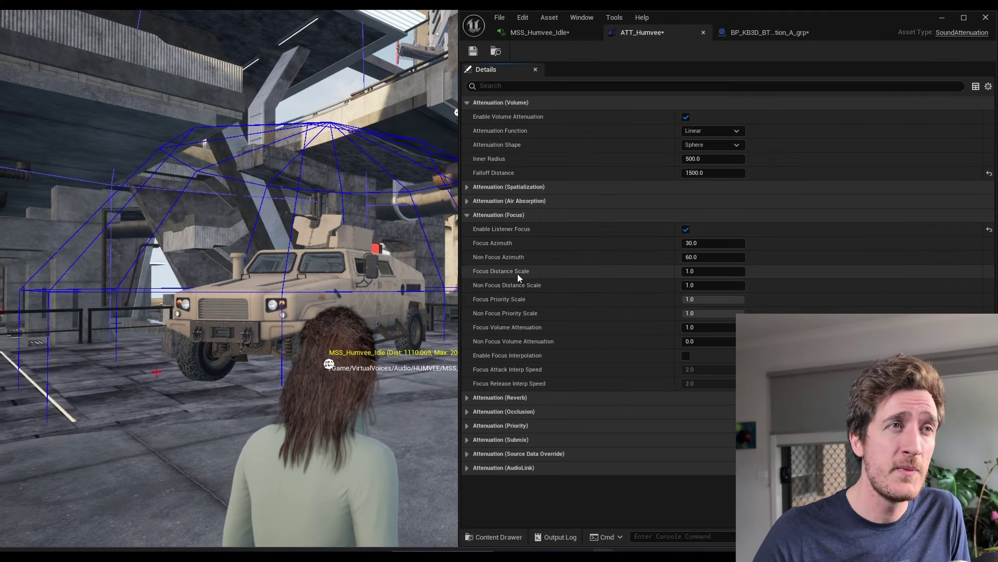
pyautogui.moveTo(518, 276)
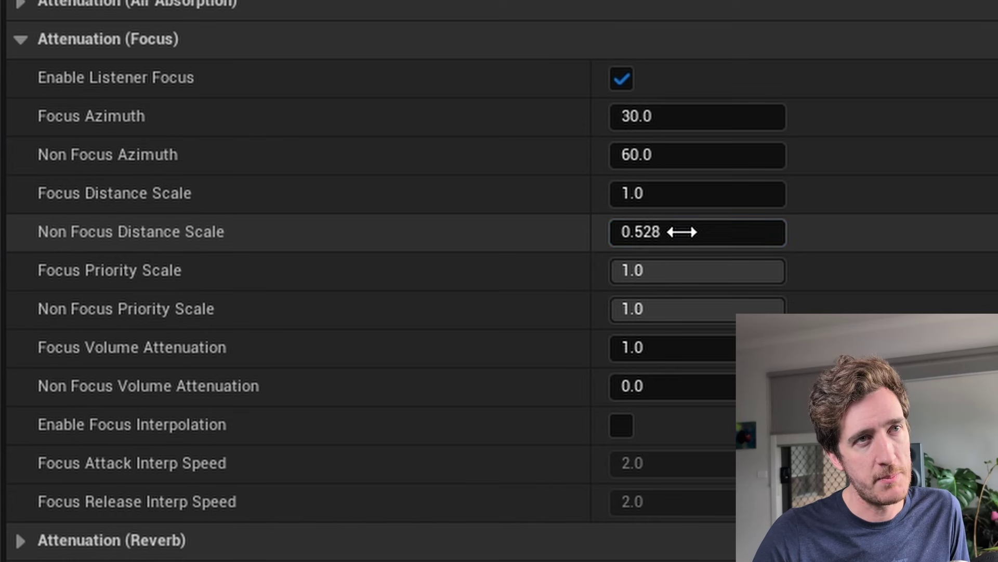
pyautogui.click(683, 231)
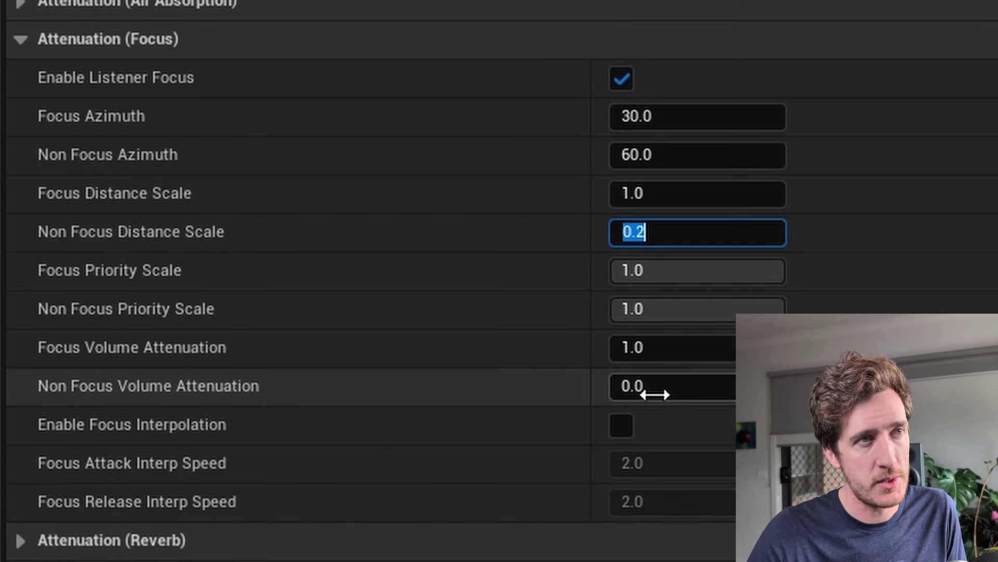
pyautogui.click(653, 387)
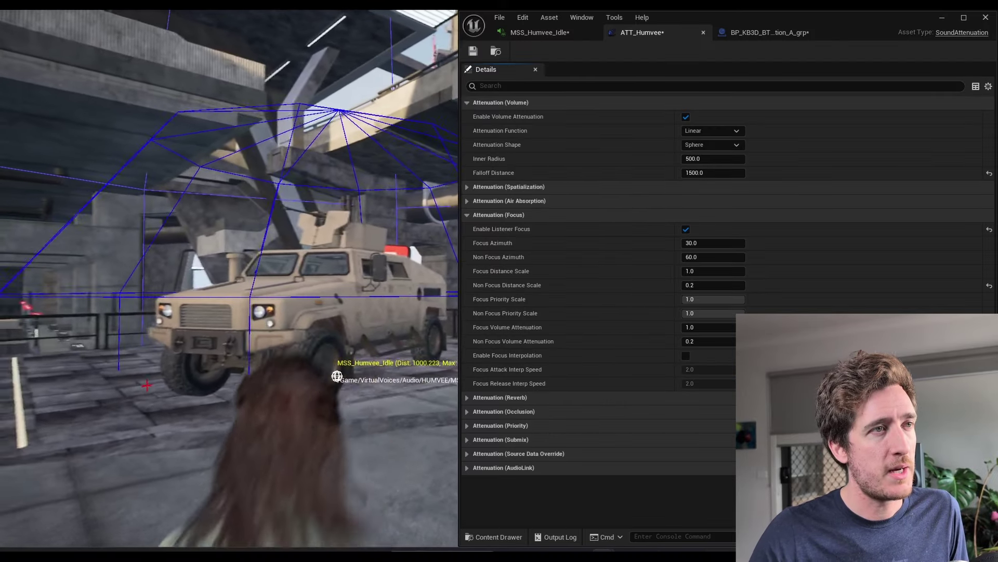
# Step: Switch the in-level sound labels back to volume by running au.3dVisualize.ActiveSounds 2 in the console
pyautogui.press('`')
pyautogui.press('Up')
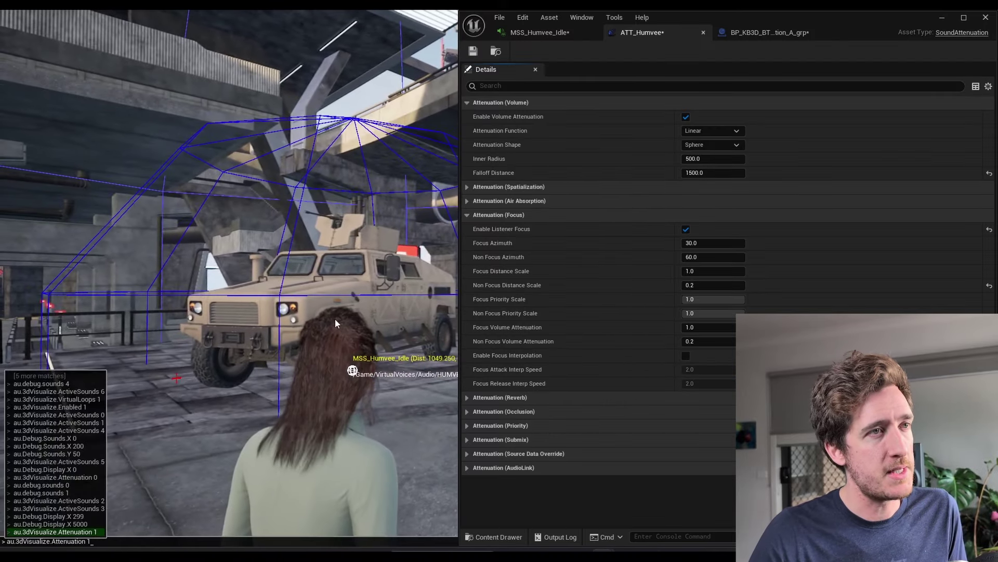
pyautogui.press('Return')
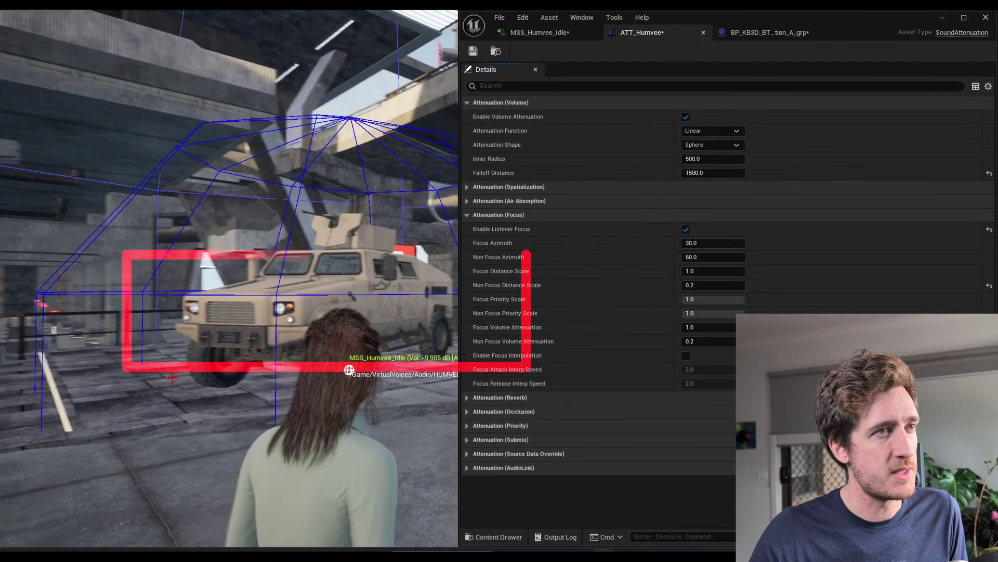
# Step: Walk the character away from and back toward the Humvee, turning aside to check its volume label in and out of focus
pyautogui.press('s')
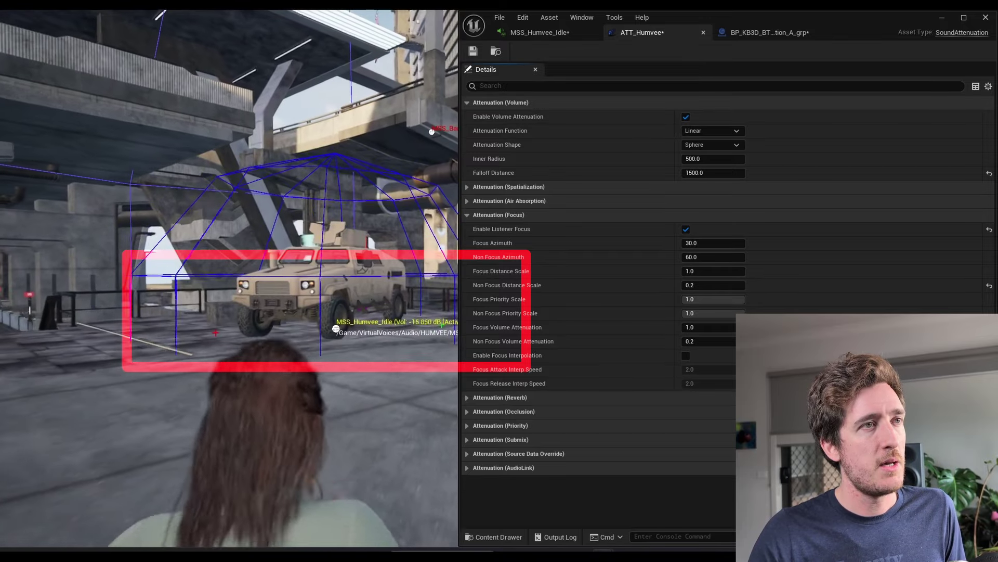
pyautogui.press('s')
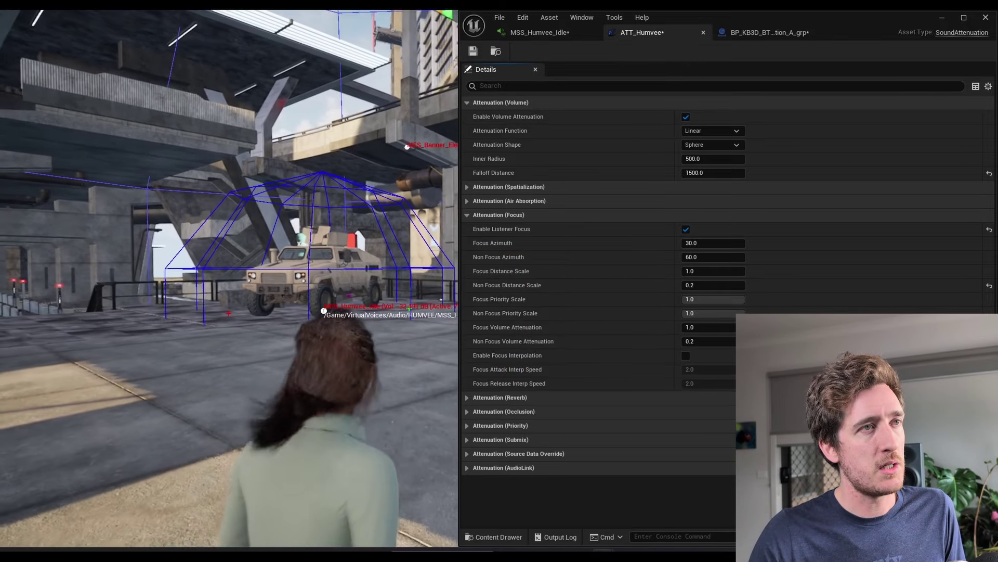
pyautogui.press('w')
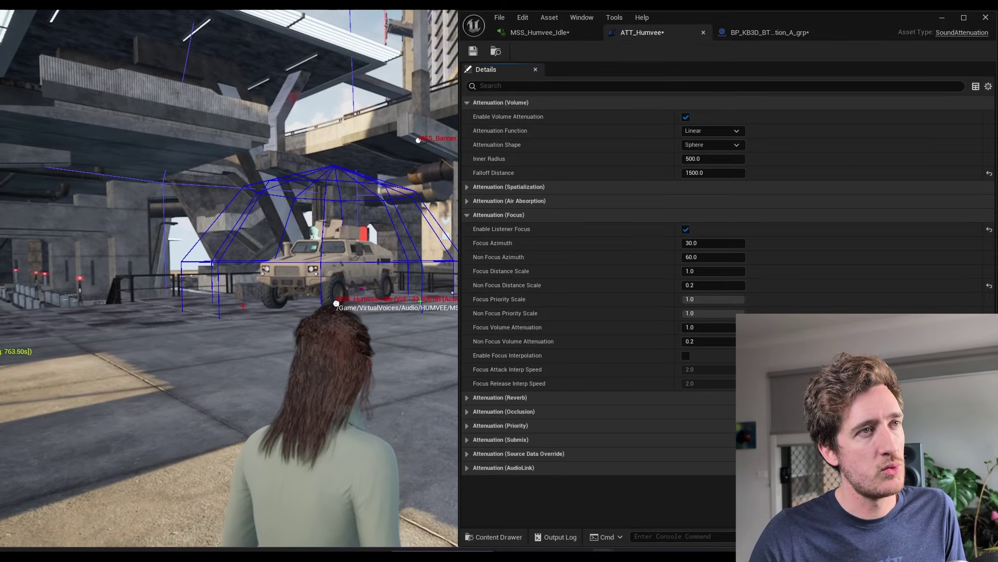
pyautogui.press('w')
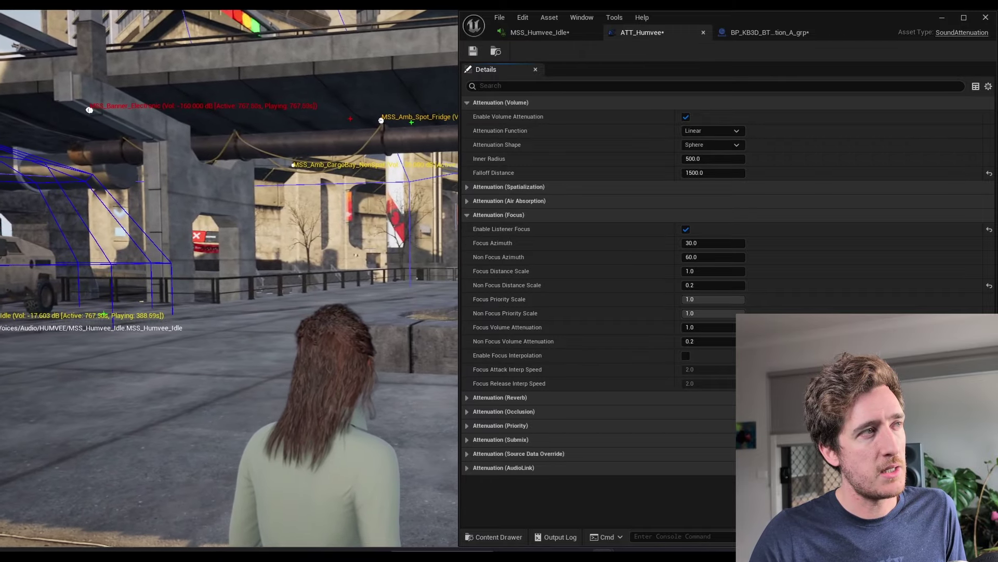
pyautogui.press('w')
pyautogui.press('w')
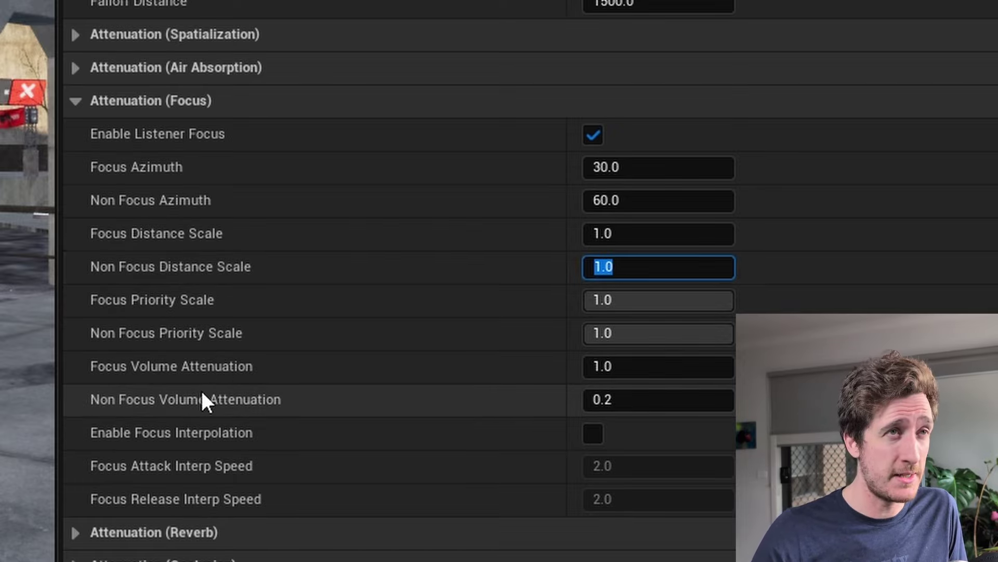
# Step: Set Non Focus Distance Scale and Non Focus Volume Attenuation in ATT_Humvee to 1.0 and read the Enable Listener Focus description
pyautogui.click(202, 391)
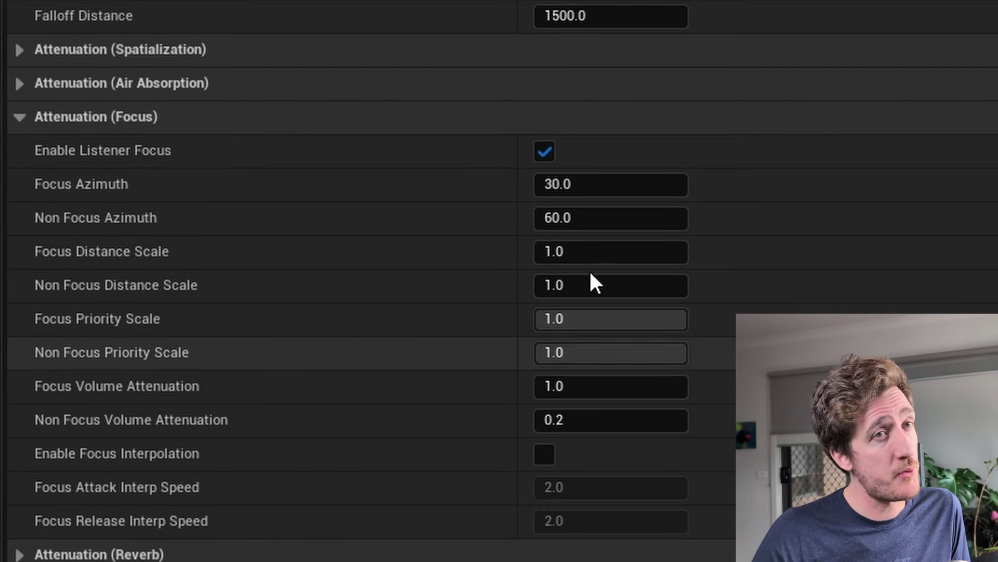
pyautogui.press('Return')
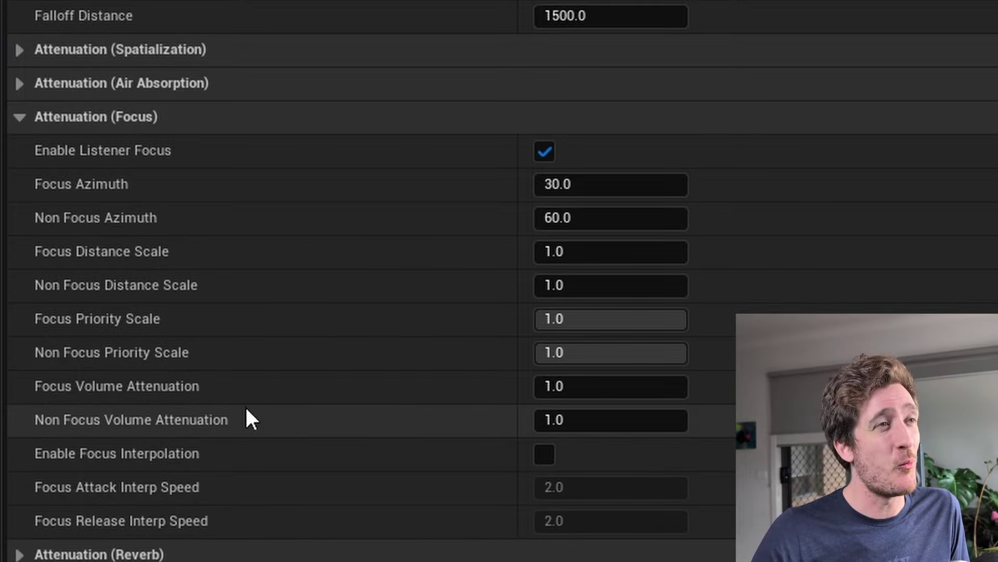
pyautogui.moveTo(147, 149)
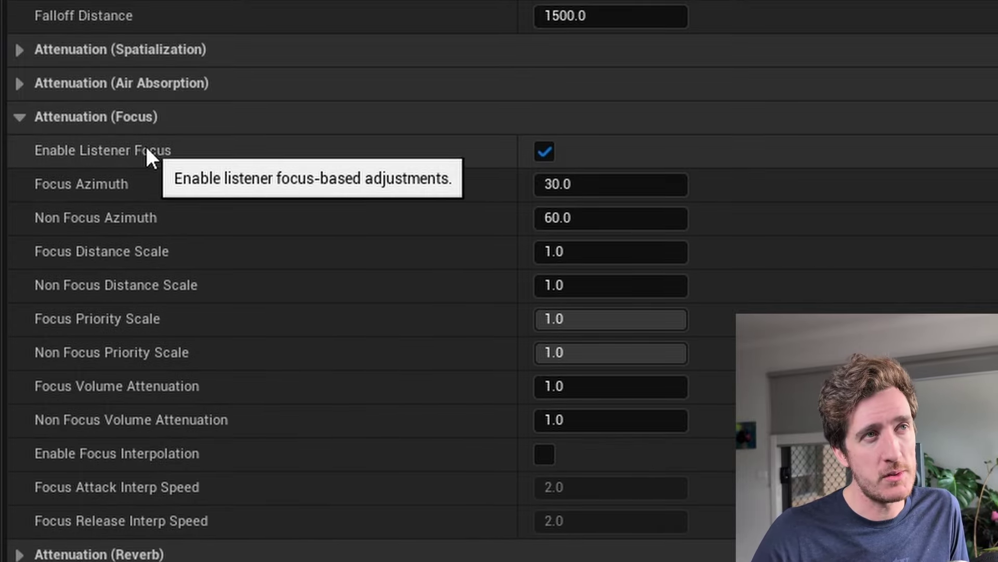
pyautogui.click(312, 260)
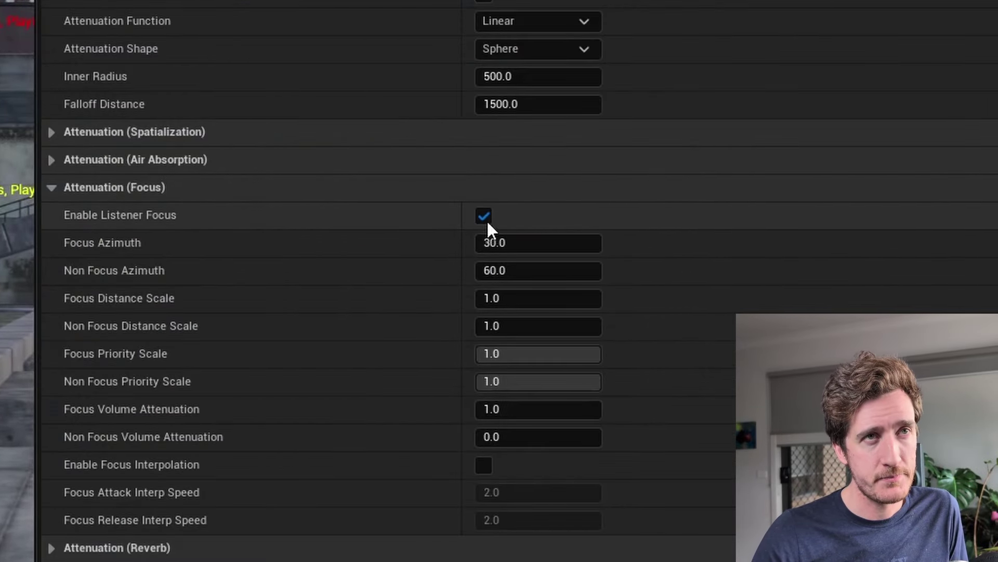
# Step: Disable Listener Focus in ATT_Humvee and walk the character through the running level to hear the sounds without it
pyautogui.click(484, 217)
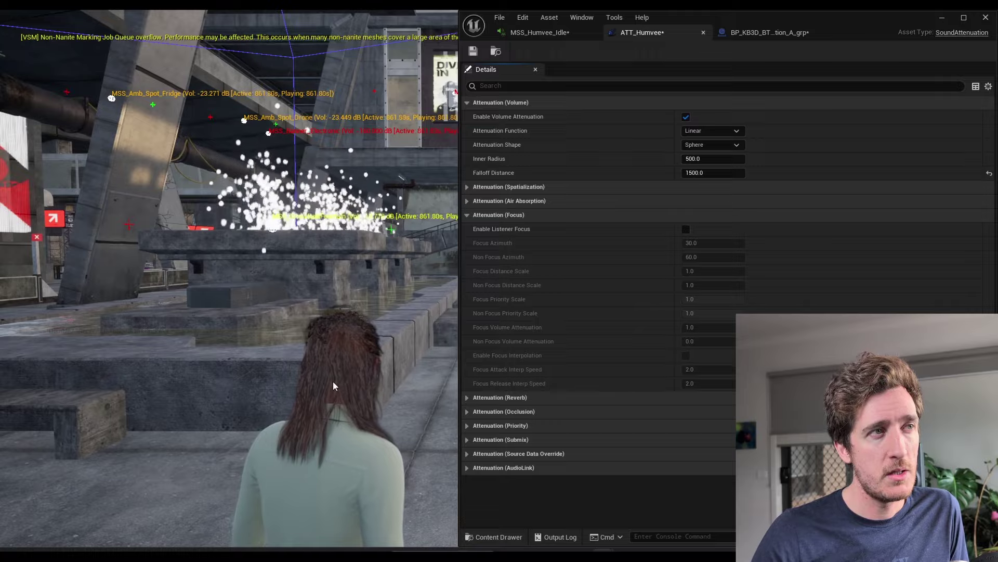
pyautogui.click(333, 386)
pyautogui.press('w')
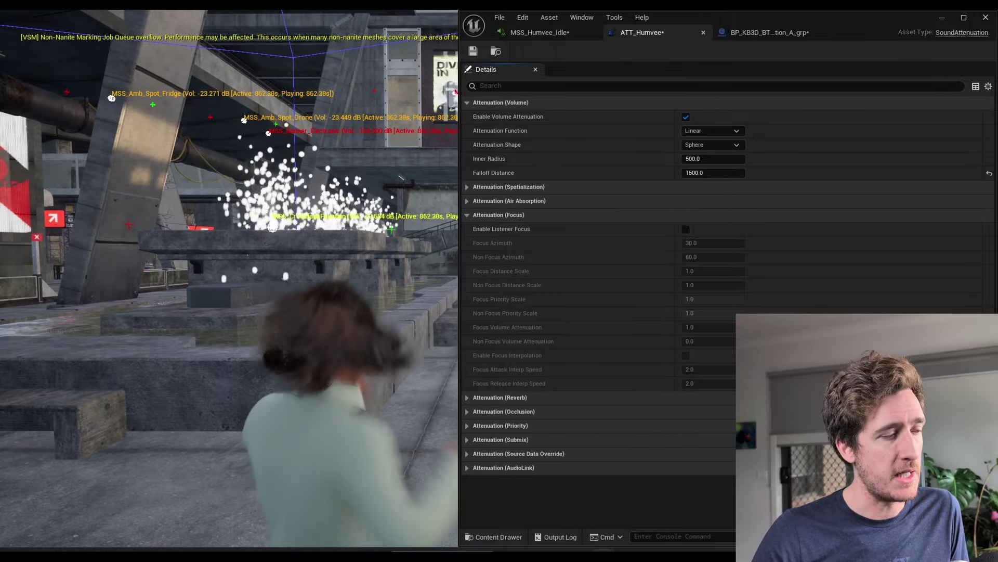
pyautogui.press('w')
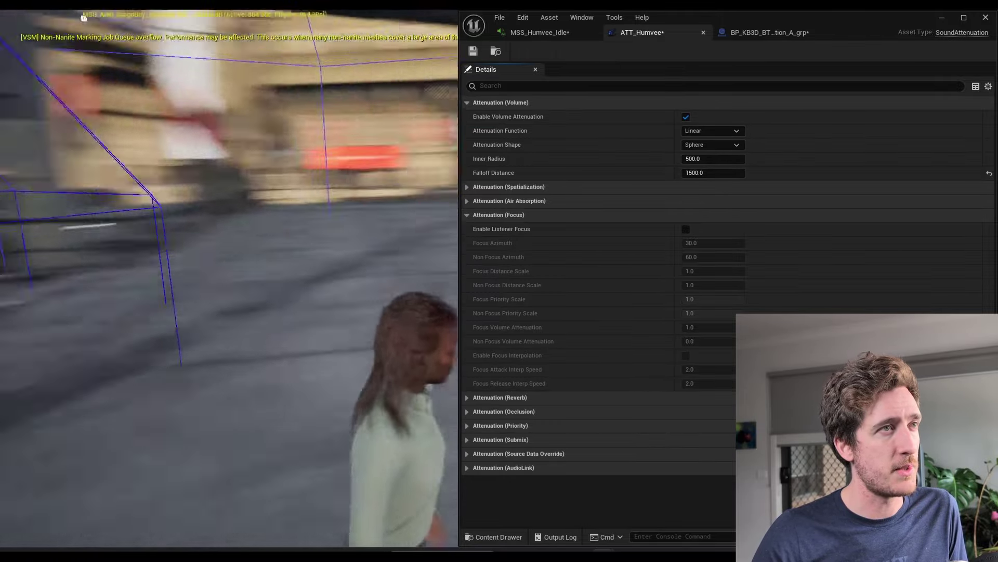
pyautogui.press('w')
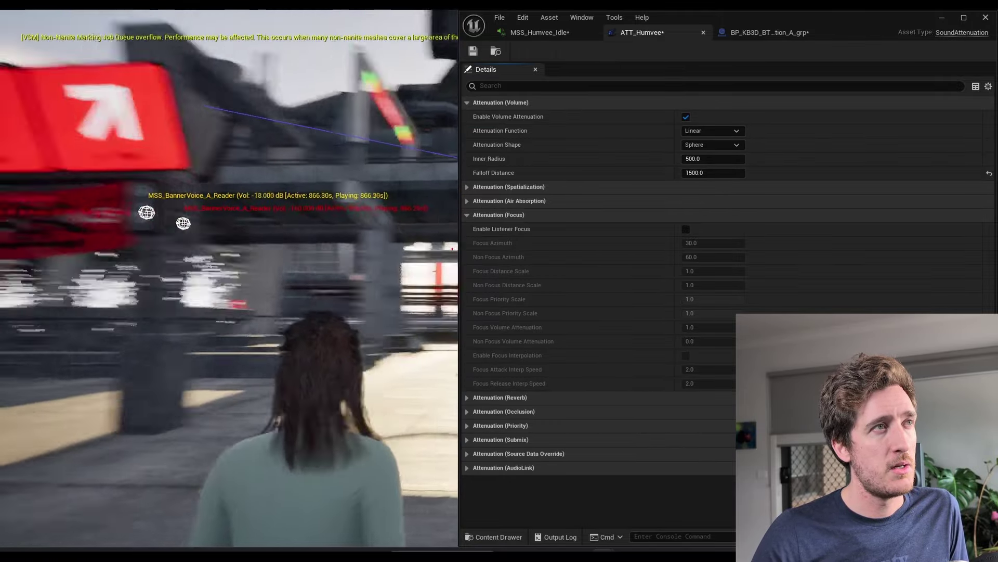
pyautogui.press('w')
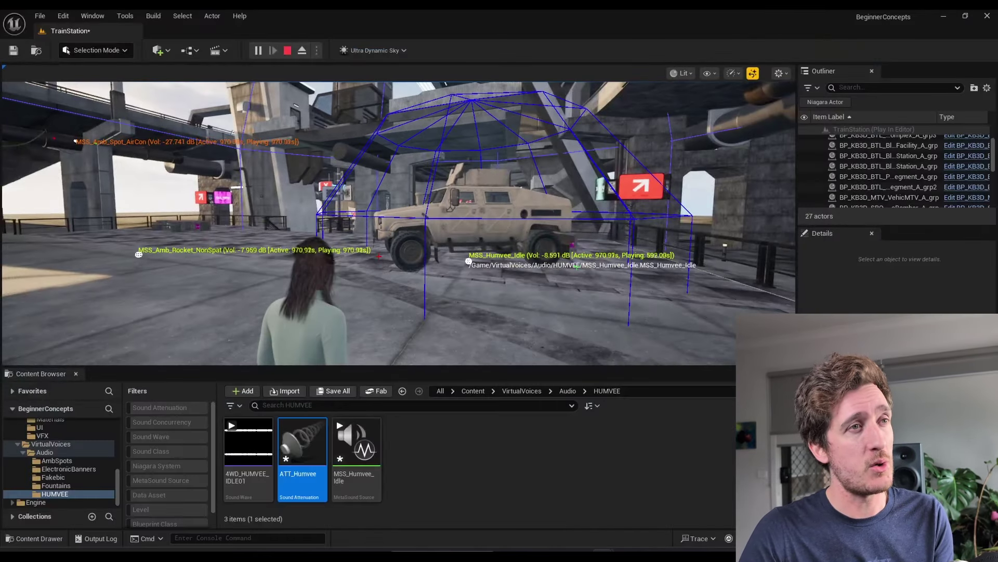
# Step: Bring up ATT_Humvee and try Enable Focus Interpolation while moving around the Humvee in the full-screen level, switching it off again
pyautogui.doubleClick(304, 481)
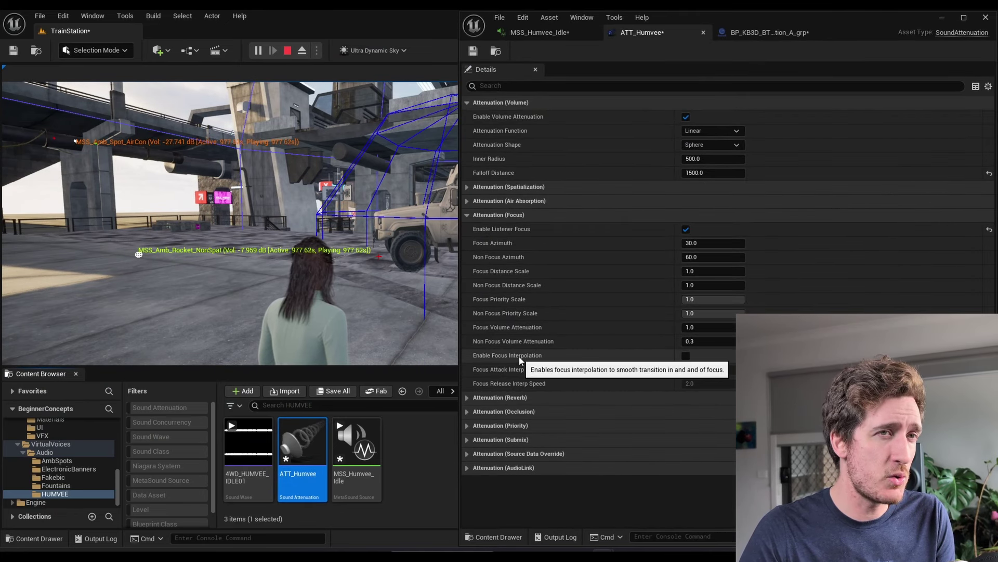
pyautogui.click(686, 355)
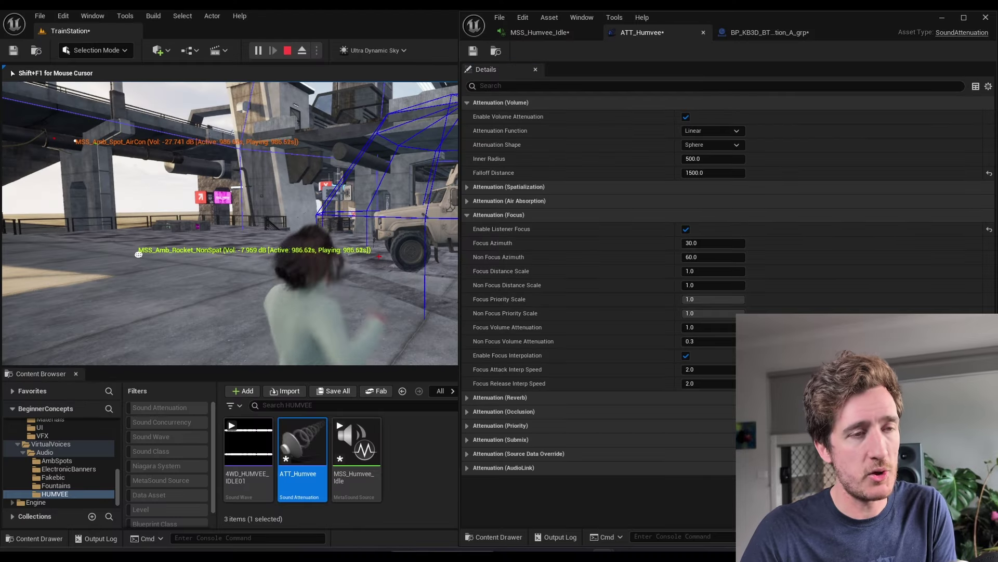
pyautogui.press('F11')
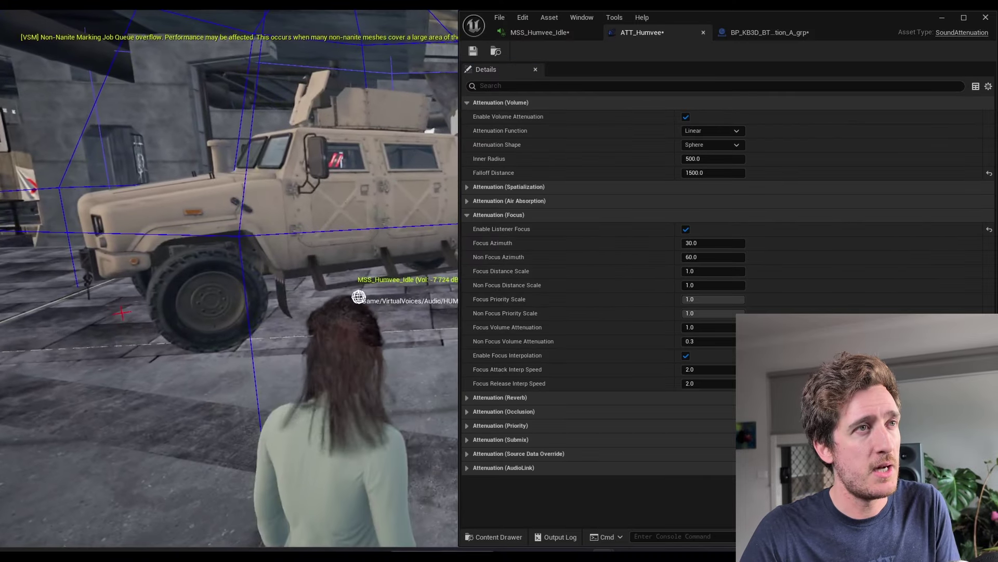
pyautogui.press('d')
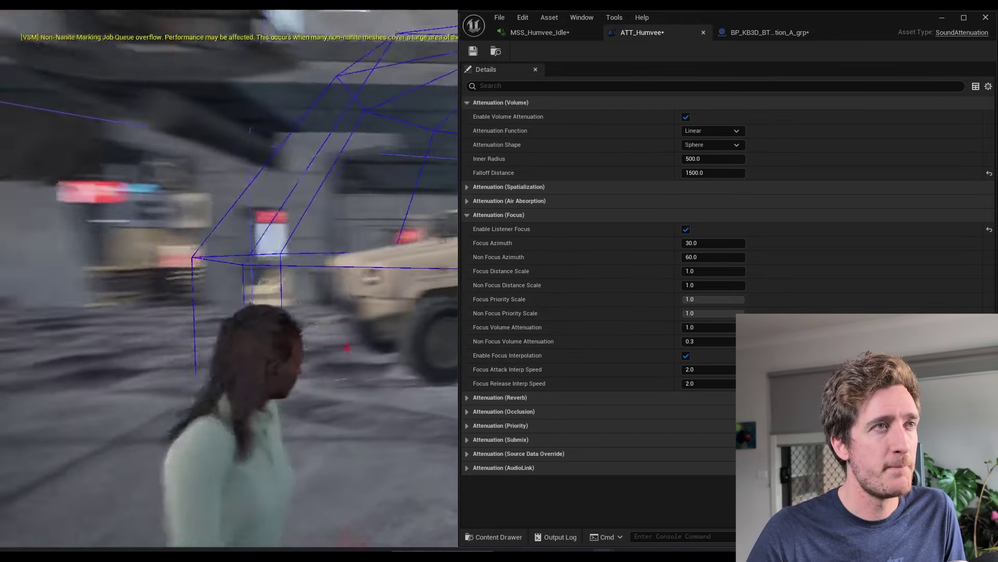
pyautogui.press('F11')
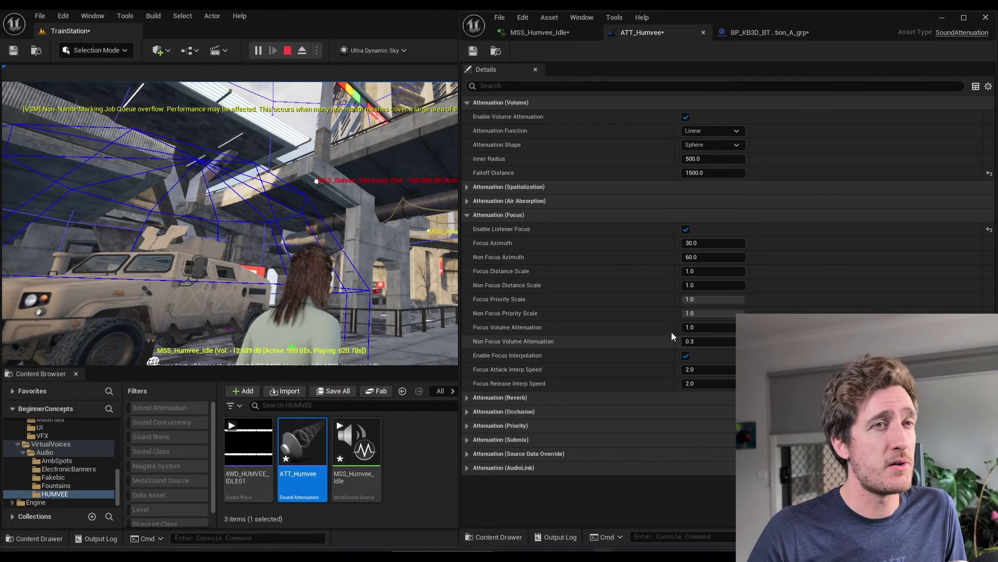
pyautogui.click(686, 356)
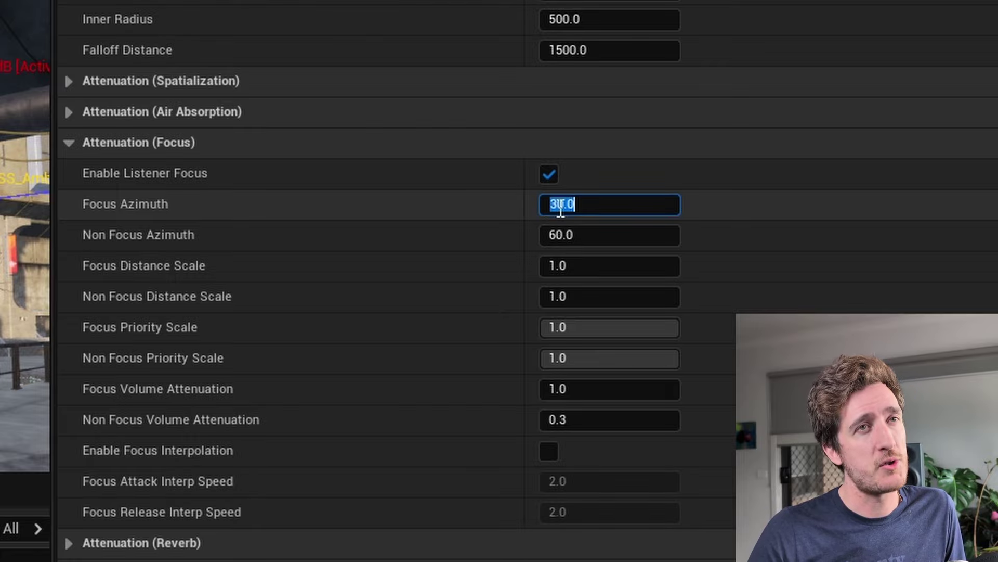
# Step: Set Focus Azimuth to 45 and Non Focus Azimuth to 90, and try them by moving the character in the running level
pyautogui.press('Tab')
pyautogui.hotkey('ctrl', 'z')
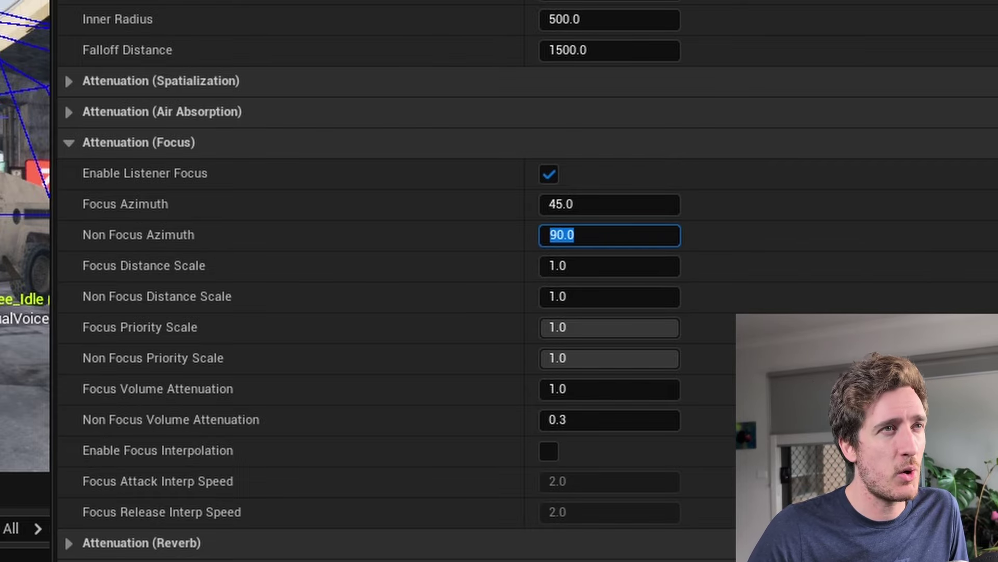
pyautogui.click(25, 234)
pyautogui.press('w')
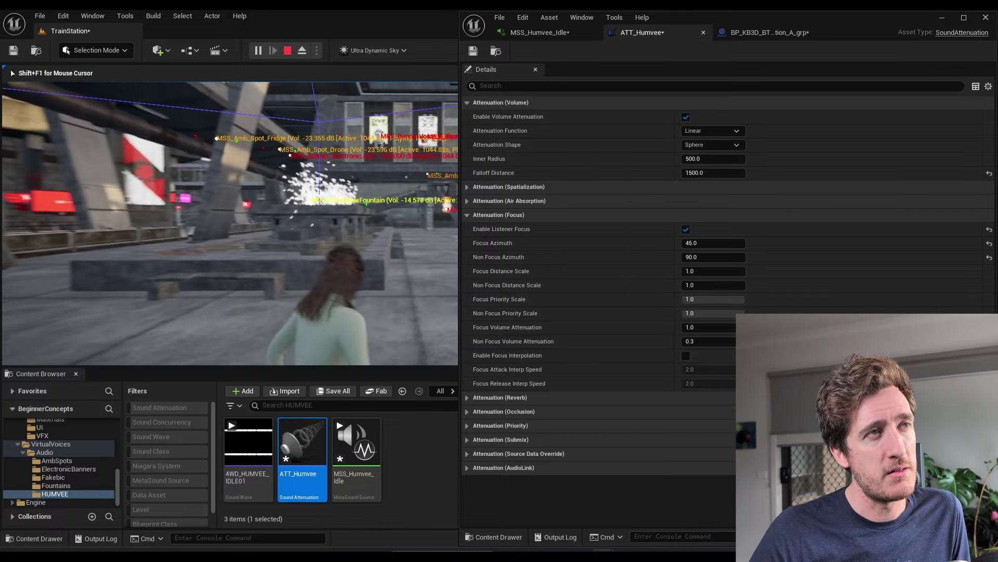
# Step: Release the running level and set the Non Focus Azimuth in ATT_Humvee to 60
pyautogui.hotkey('shift', 'F1')
pyautogui.click(726, 256)
pyautogui.write('6')
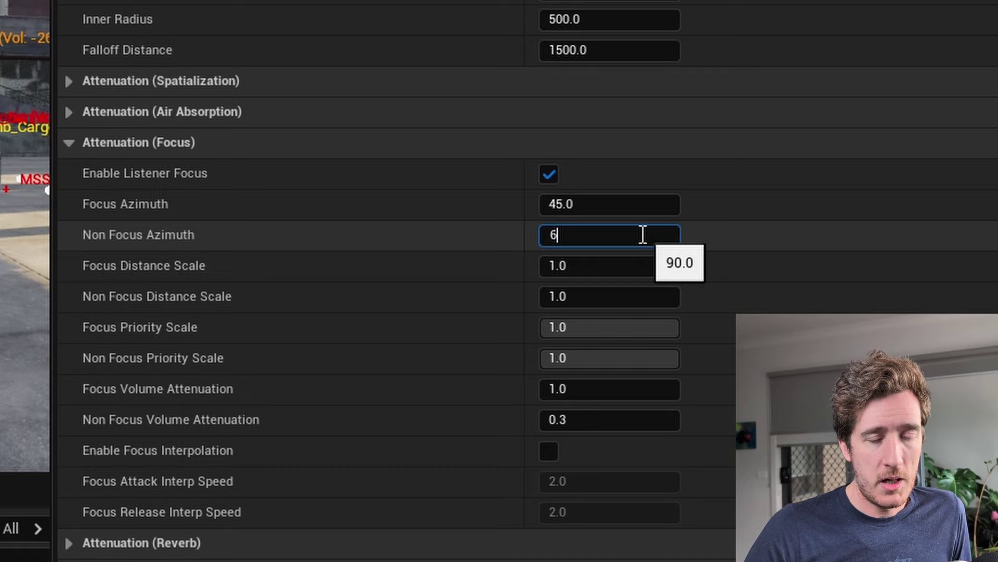
pyautogui.press('Return')
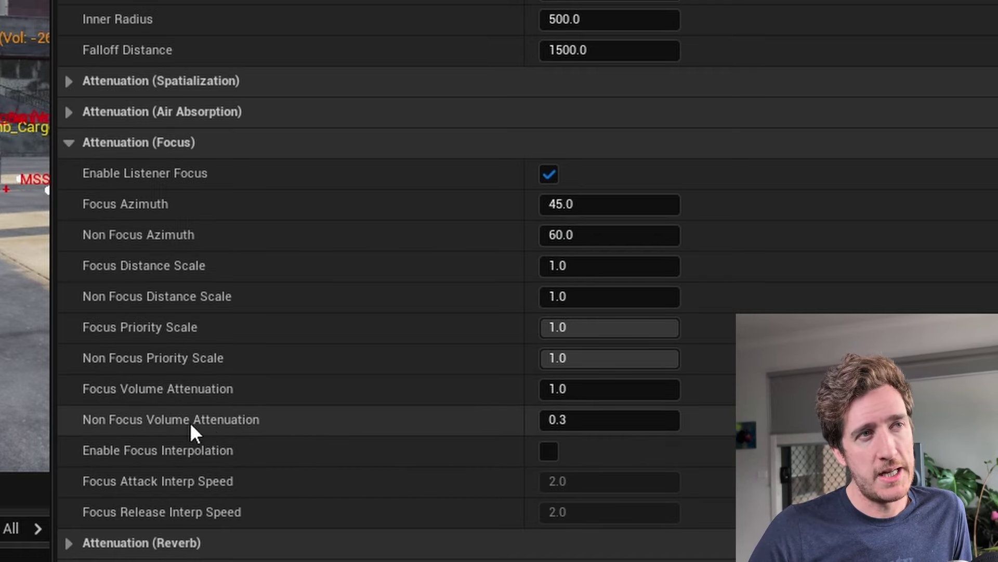